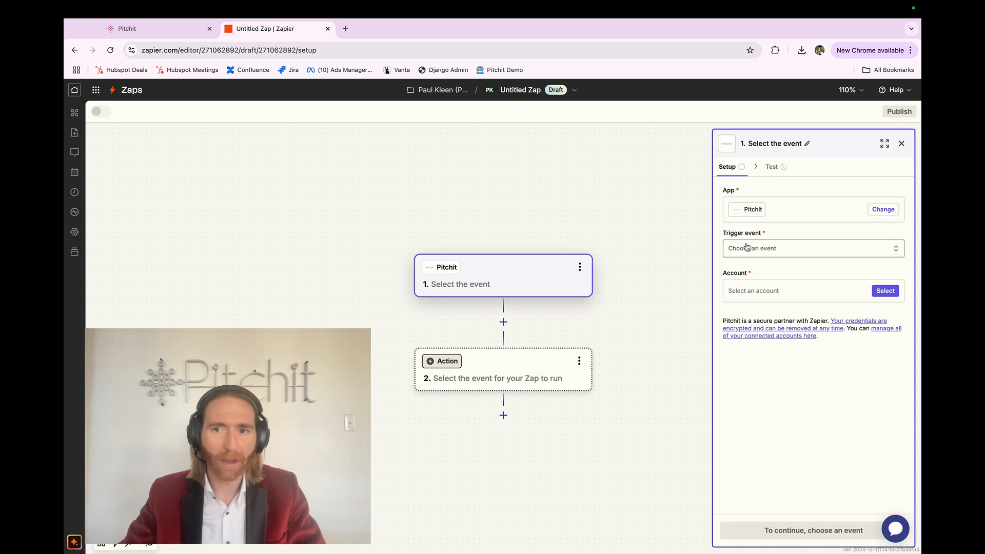
Step: Set the Pitchit trigger event to New Reply Received and look through the saved accounts offered for it
left_click(747, 247)
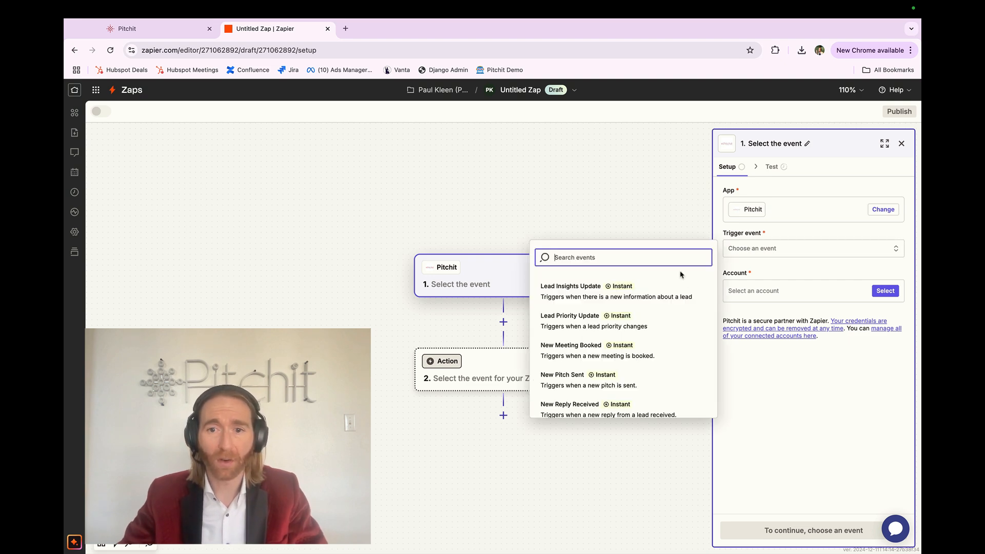
left_click(643, 406)
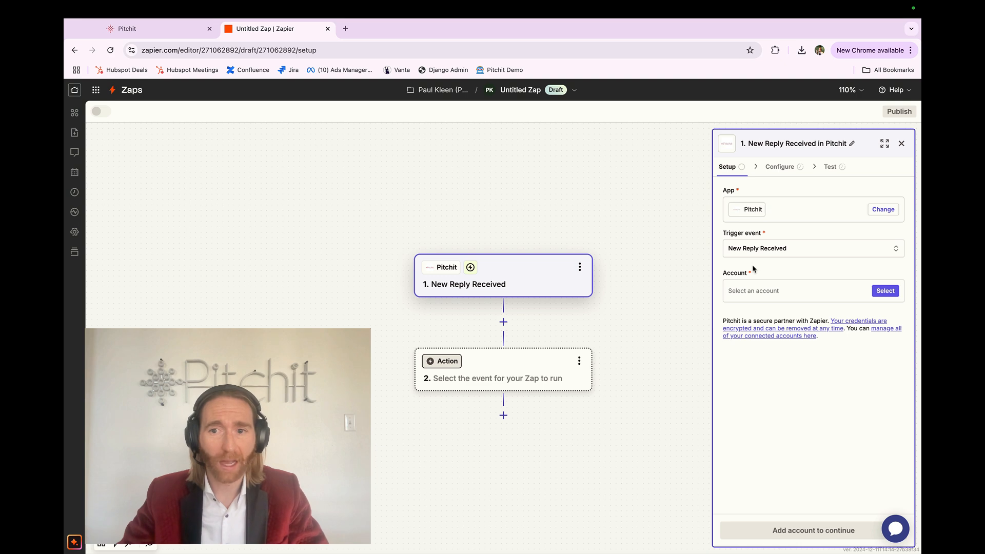
left_click(756, 291)
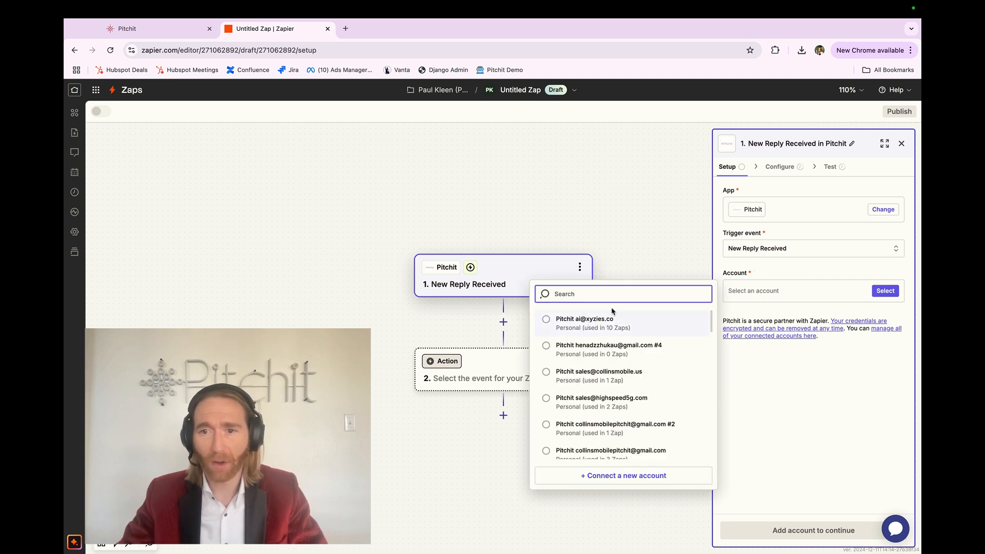
left_click(733, 273)
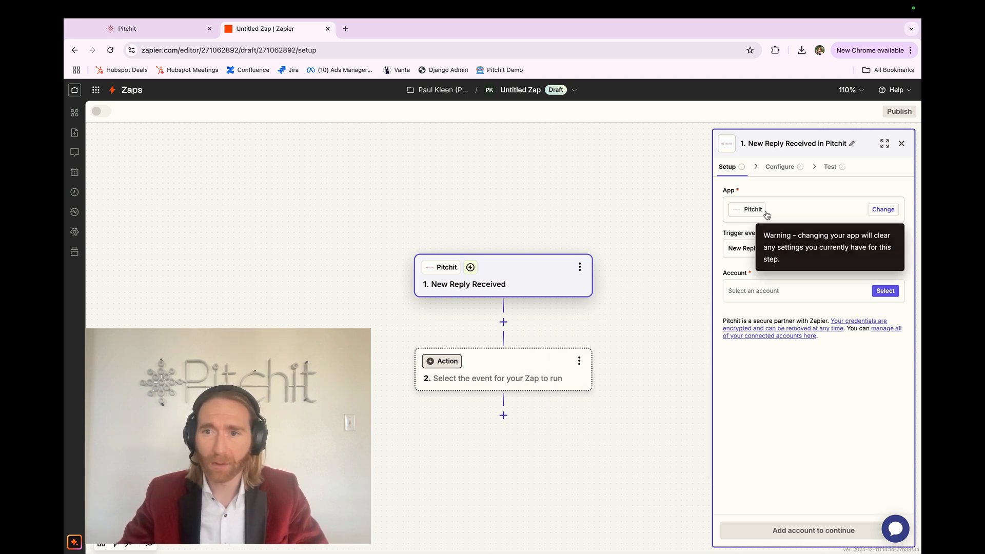
Step: Review the trigger events Pitchit offers, keeping New Reply Received selected
left_click(753, 248)
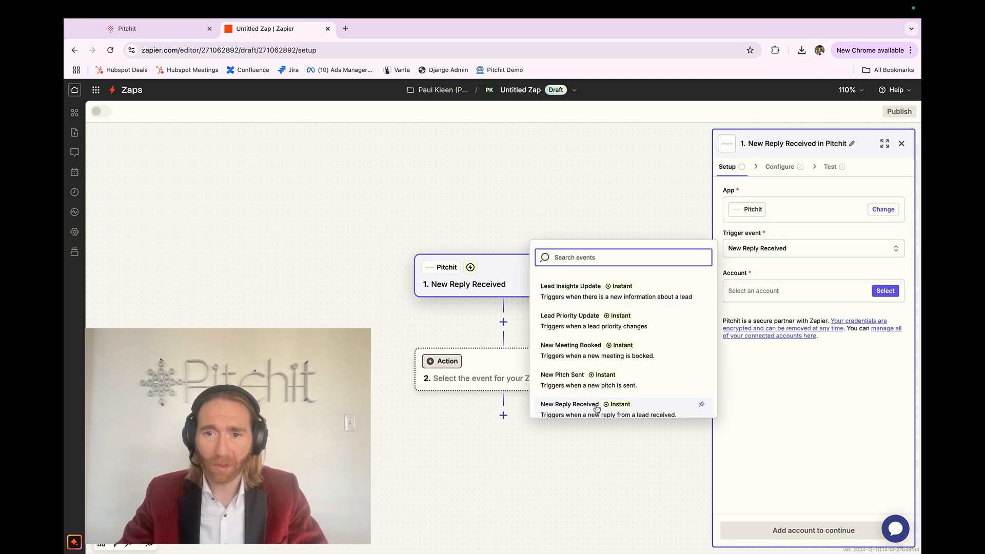
scroll(605, 405, "down", 1)
scroll(605, 376, "up", 1)
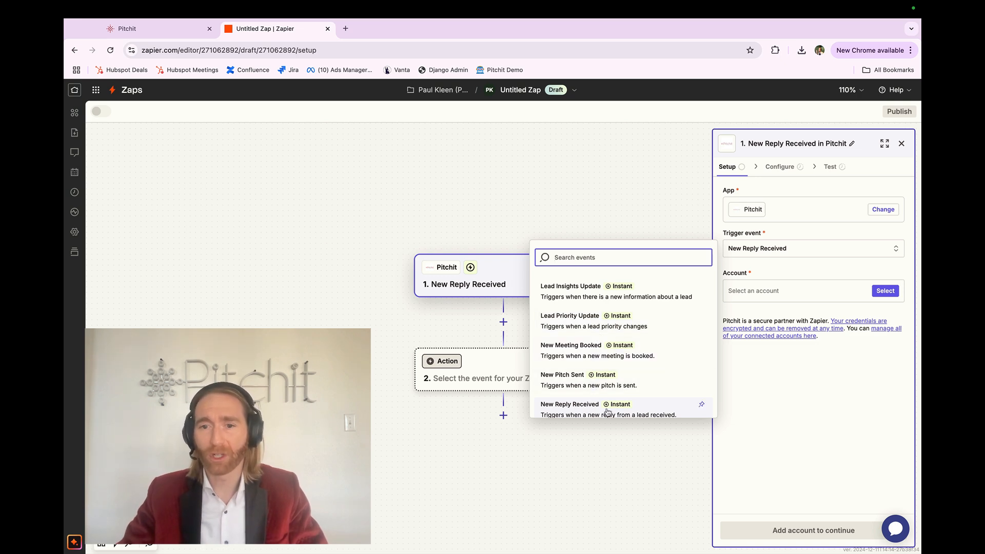
left_click(796, 394)
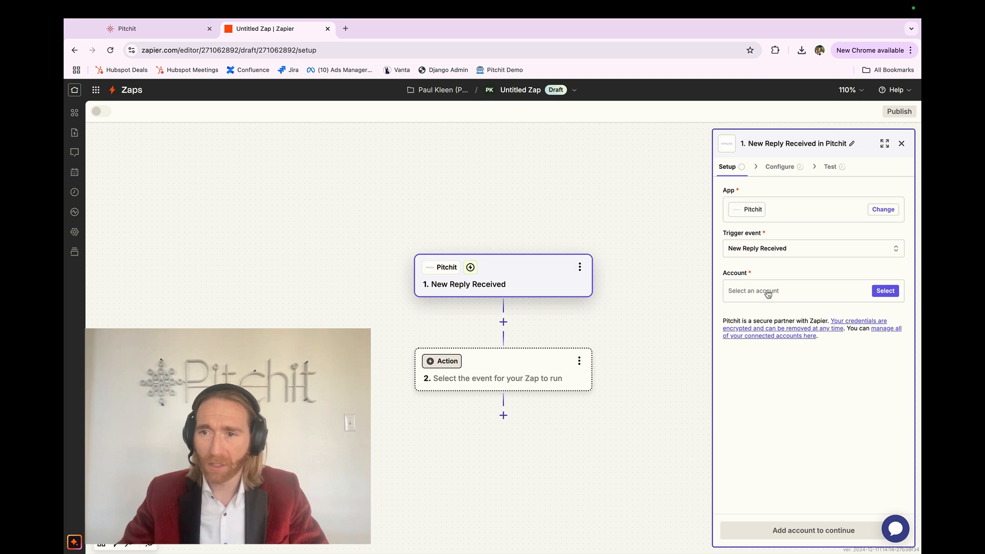
Step: Start connecting a new Pitchit account for the trigger and go to its required API key field
left_click(766, 291)
left_click(596, 476)
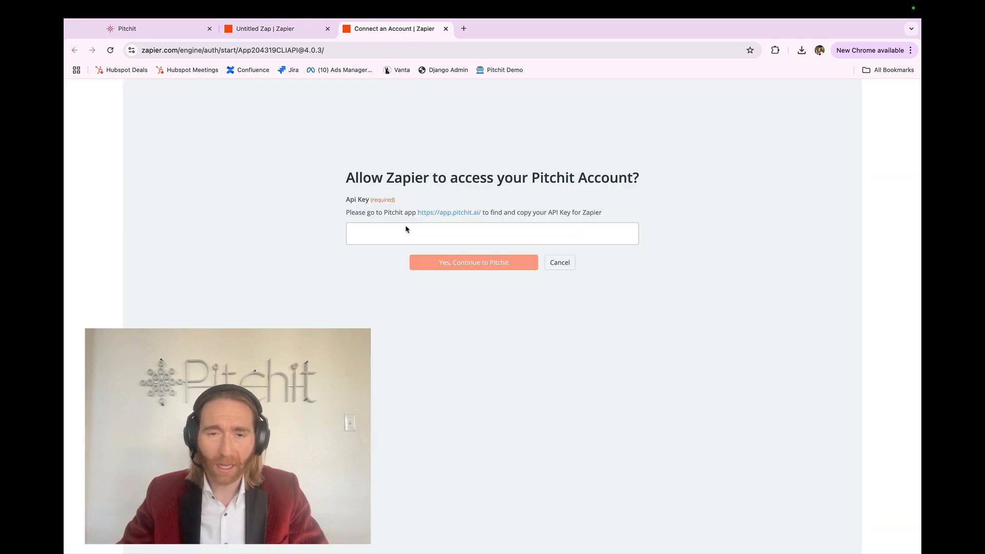
left_click(394, 233)
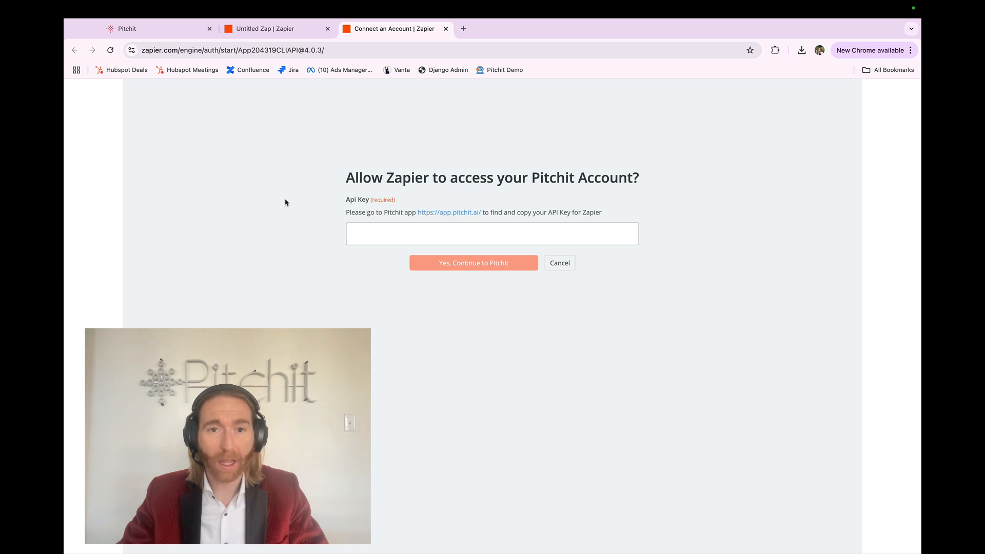
left_click(128, 28)
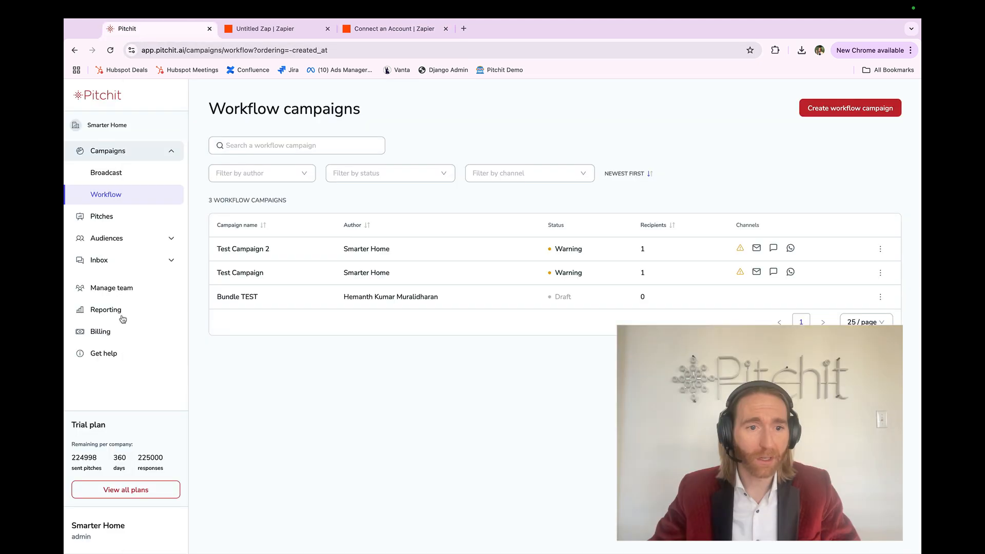
left_click(96, 536)
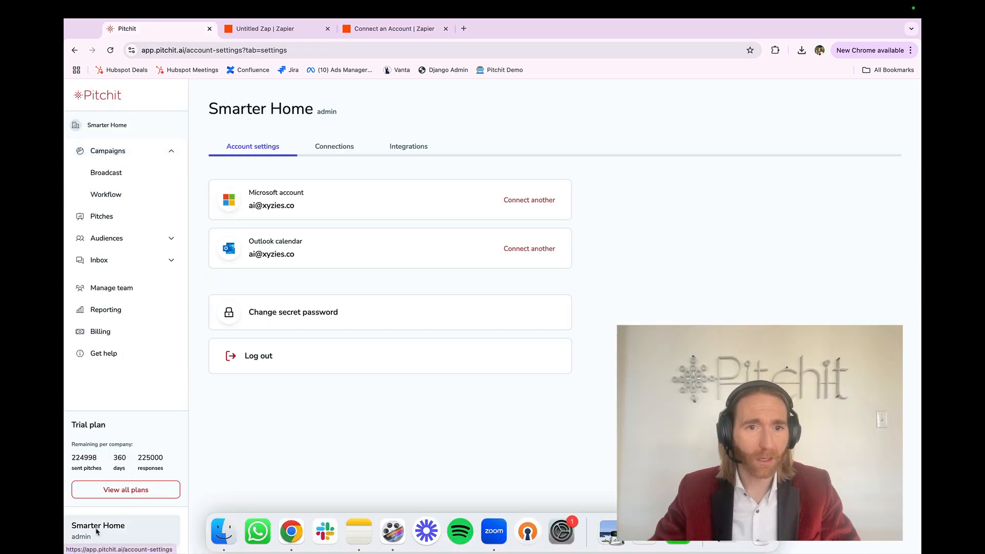
left_click(395, 148)
left_click(569, 201)
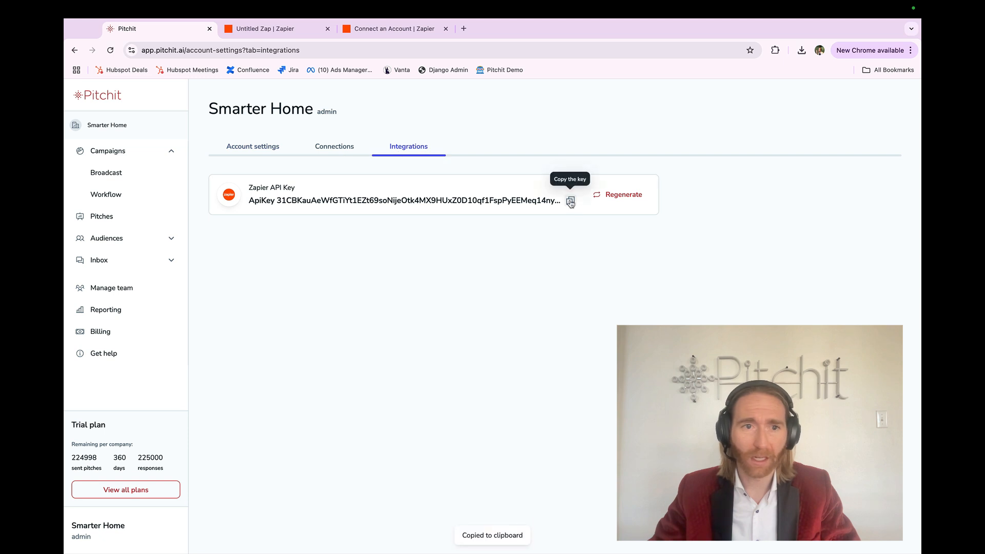
left_click(374, 28)
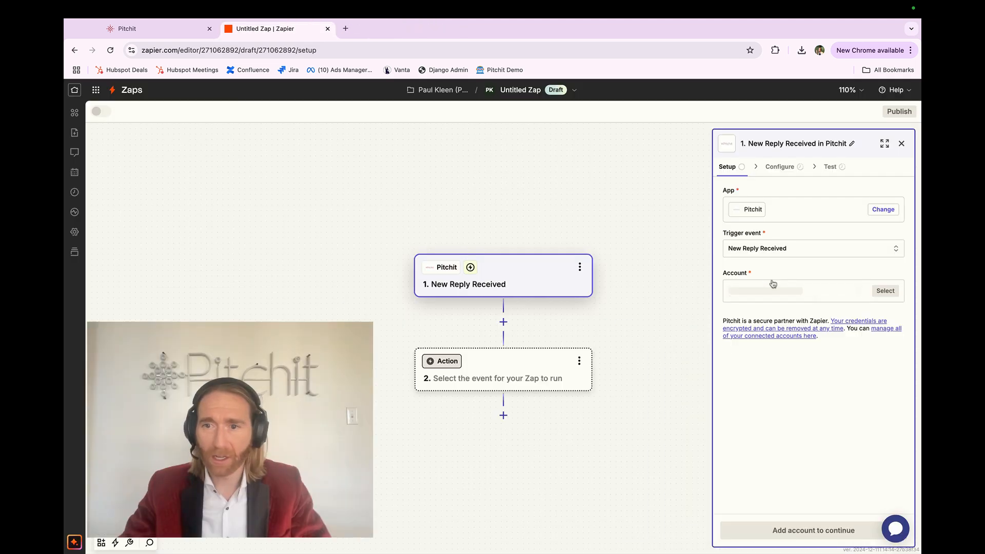
Step: Assign the first saved Pitchit account to the trigger and bring up Pitchit's workflow campaigns before returning to the Zap
left_click(752, 287)
left_click(614, 328)
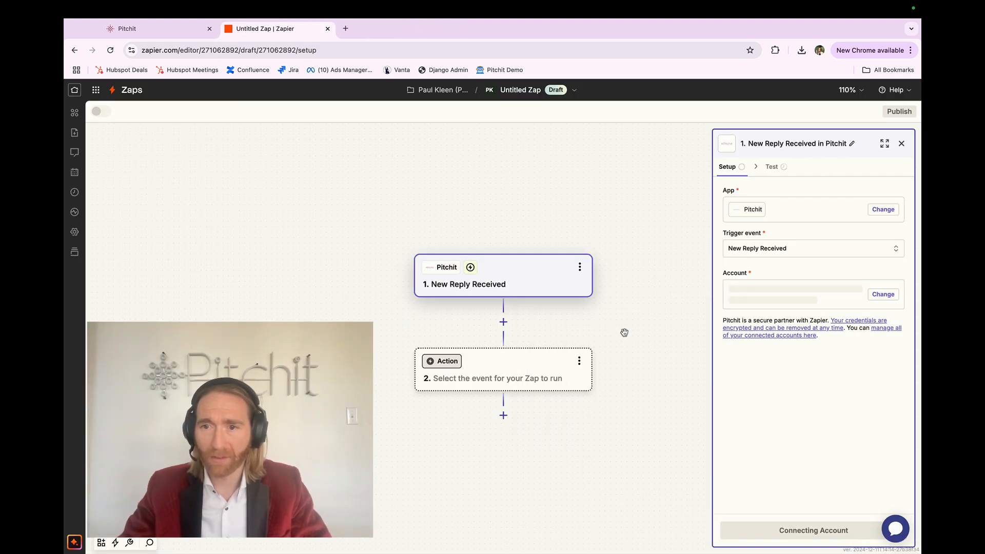
left_click(154, 30)
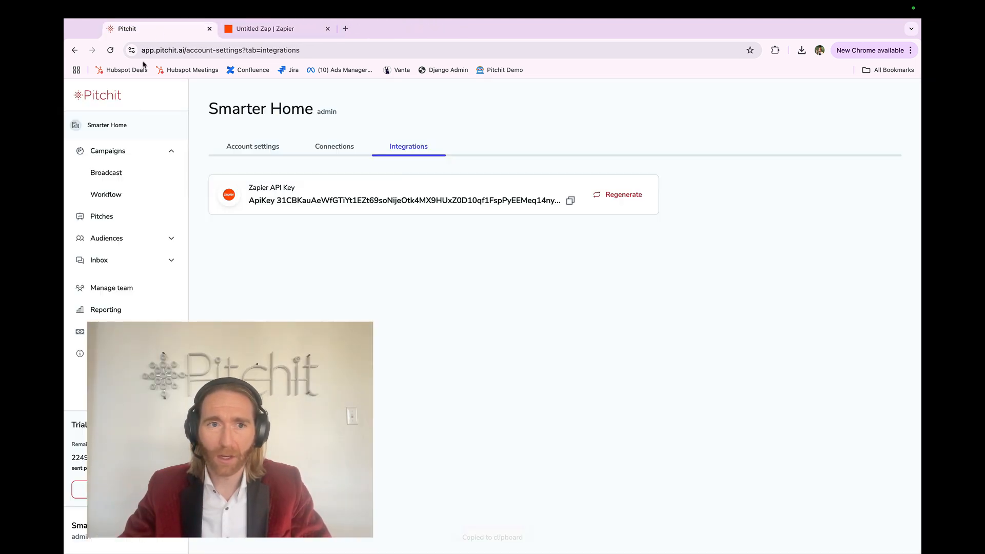
left_click(110, 193)
left_click(262, 31)
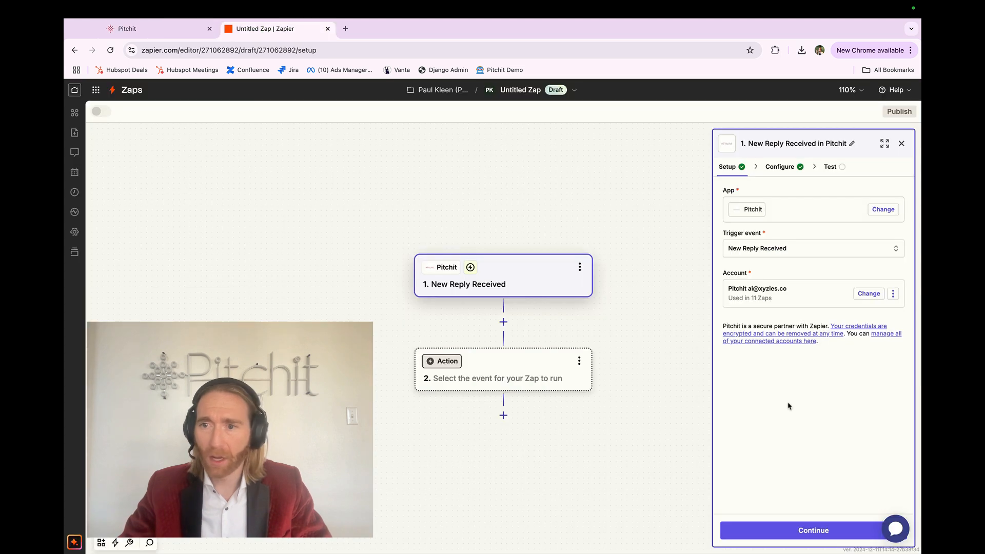
Step: Continue to the trigger's configuration and set Campaign to Select all, checking the individual campaign choices
left_click(785, 530)
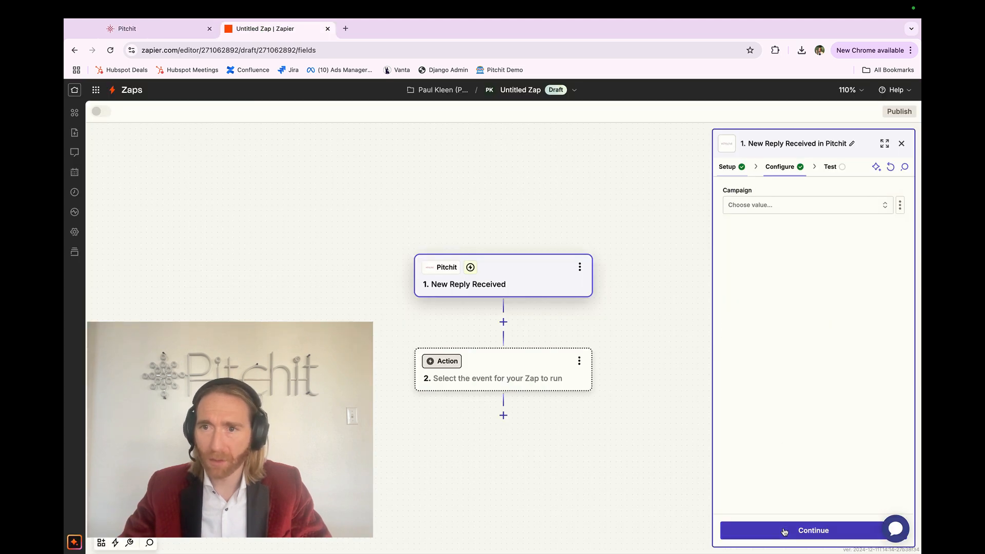
left_click(747, 208)
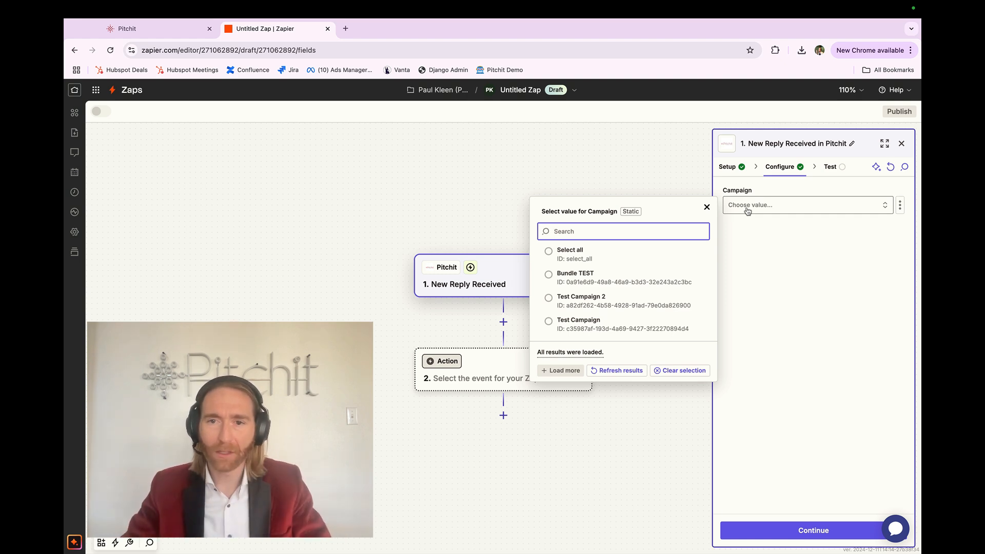
left_click(607, 256)
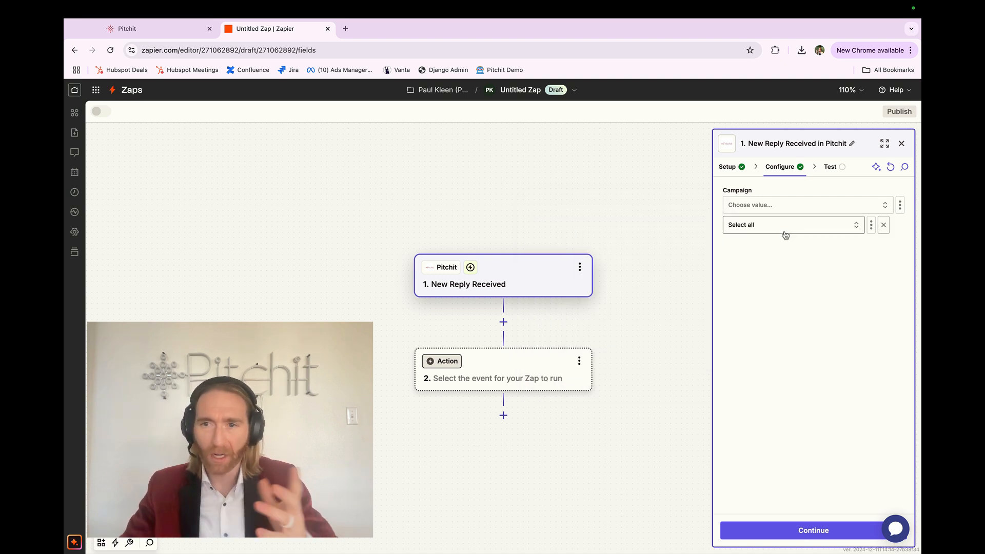
left_click(763, 226)
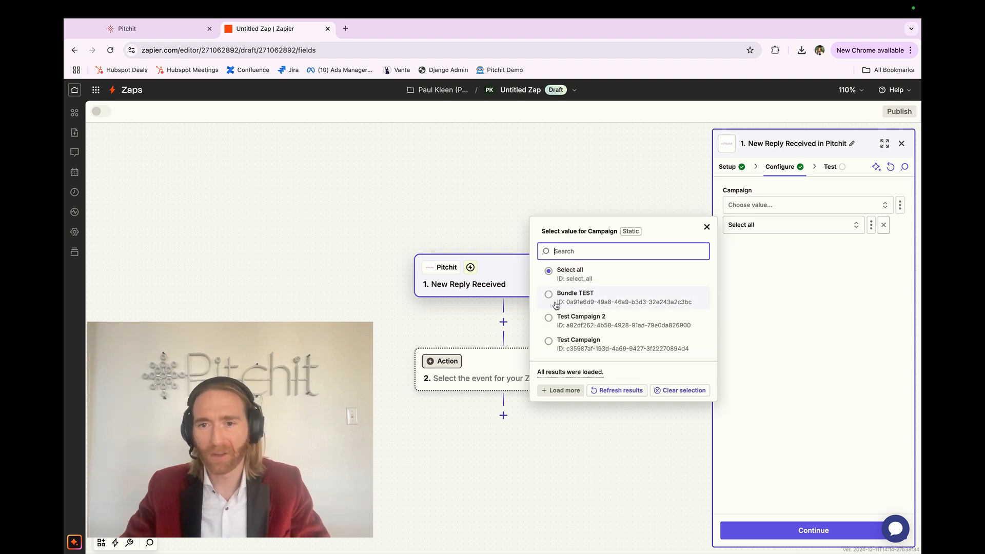
left_click(820, 306)
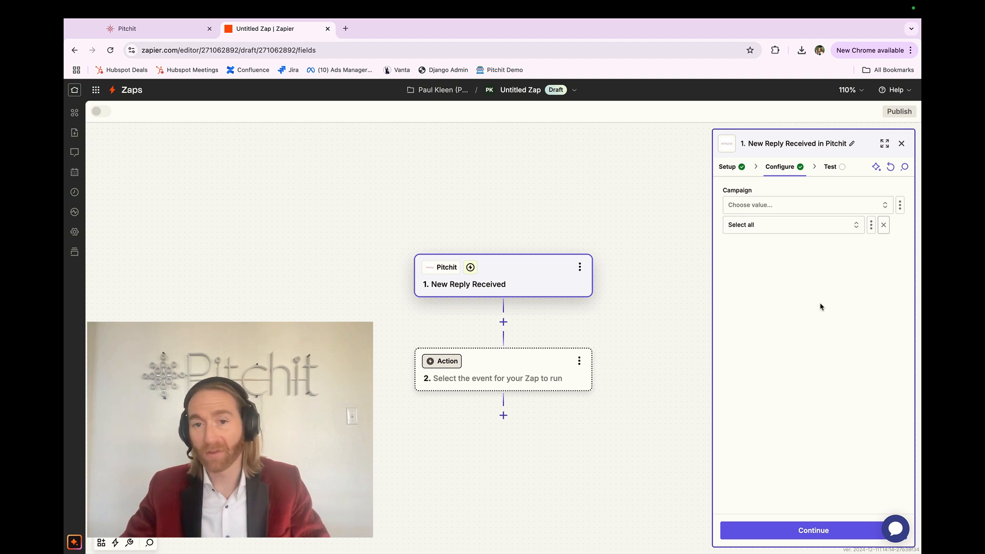
Step: Switch to Pitchit and view the groups in its team management
left_click(170, 29)
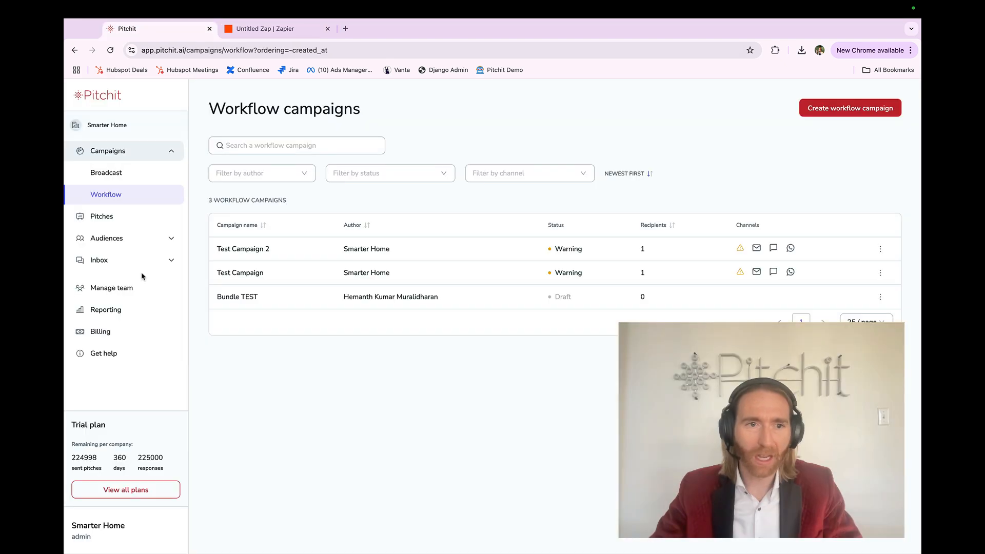
left_click(125, 238)
left_click(108, 331)
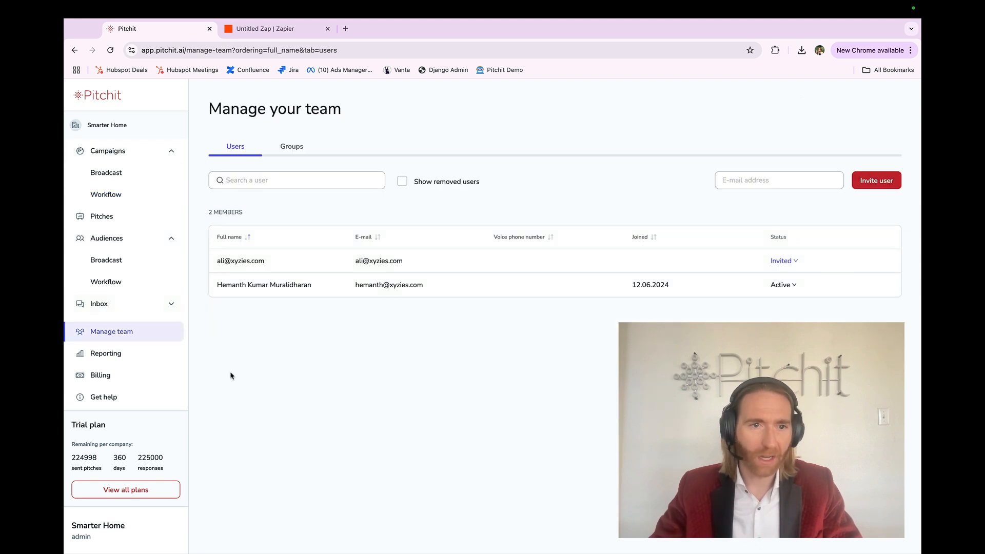
left_click(288, 149)
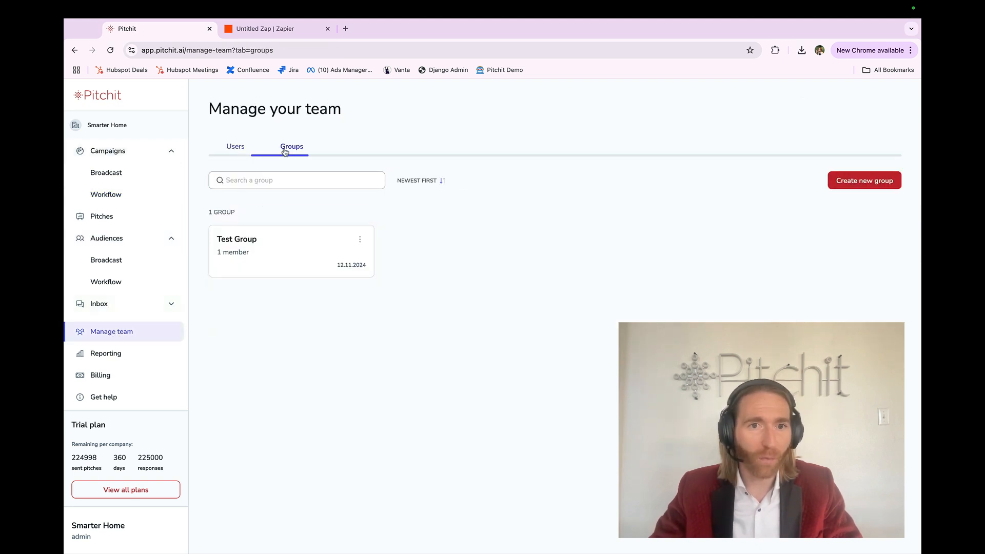
Step: Start creating a team group named Test Group 2, go to its member selection, and cancel the creation
left_click(863, 184)
left_click(498, 176)
type("Test Group 2")
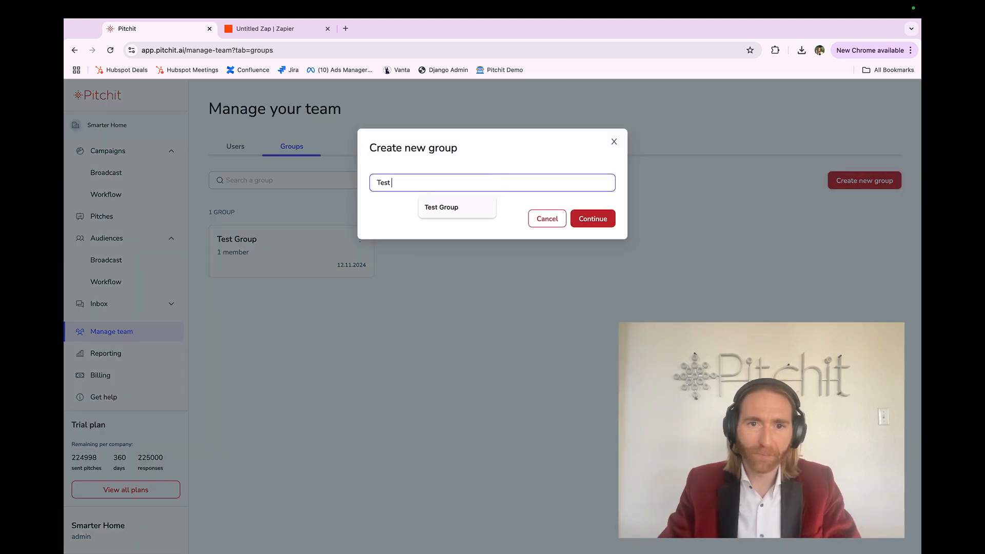
left_click(586, 218)
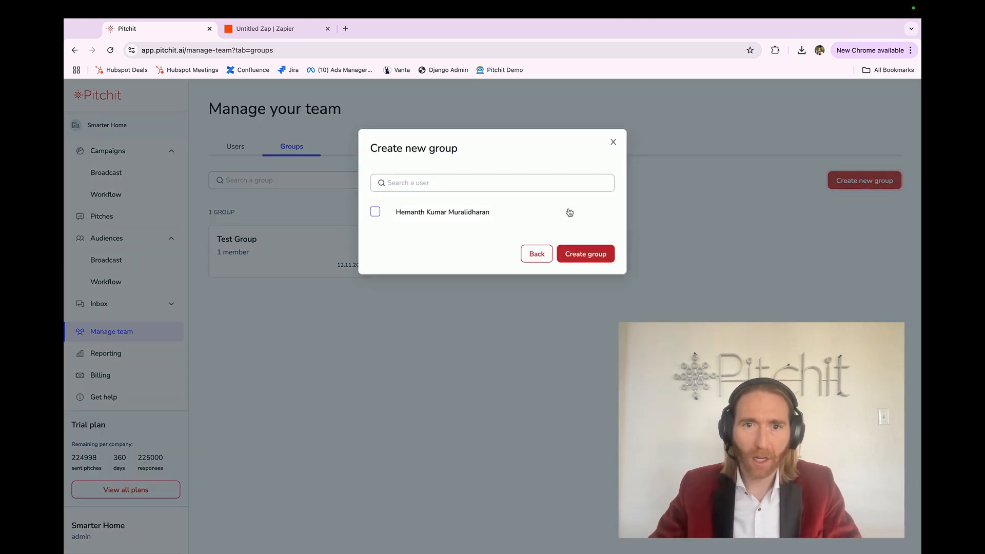
left_click(375, 212)
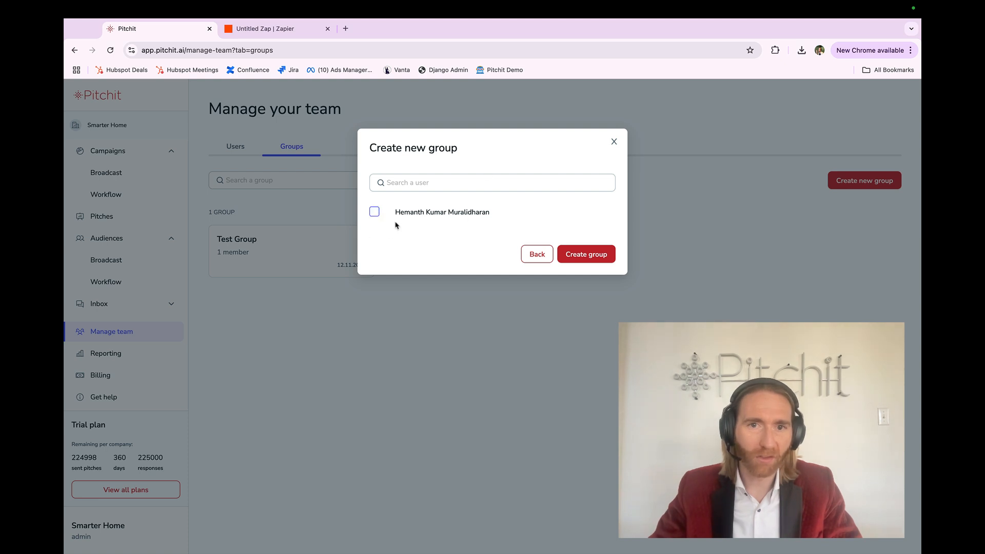
left_click(613, 142)
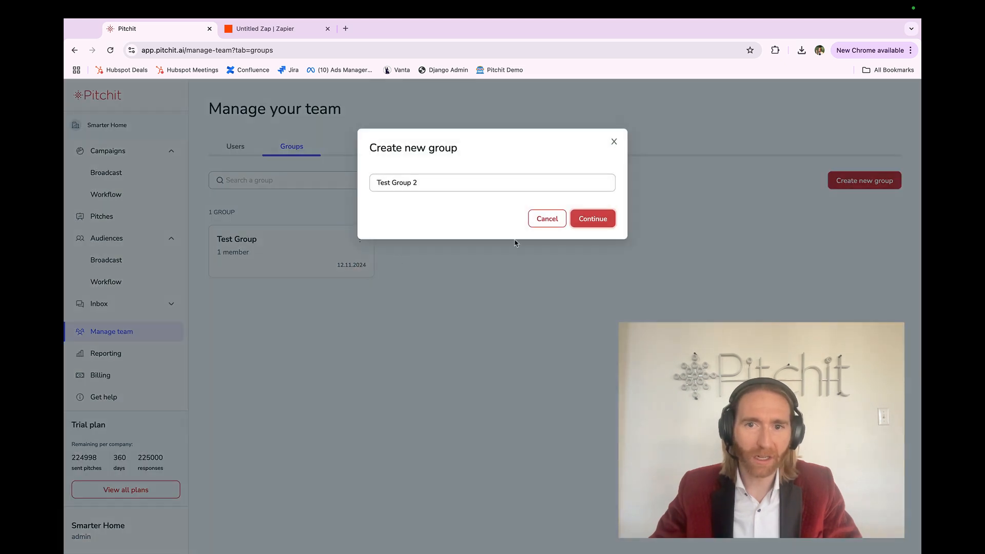
left_click(561, 215)
Step: View the team's users and the workflow audiences
left_click(235, 153)
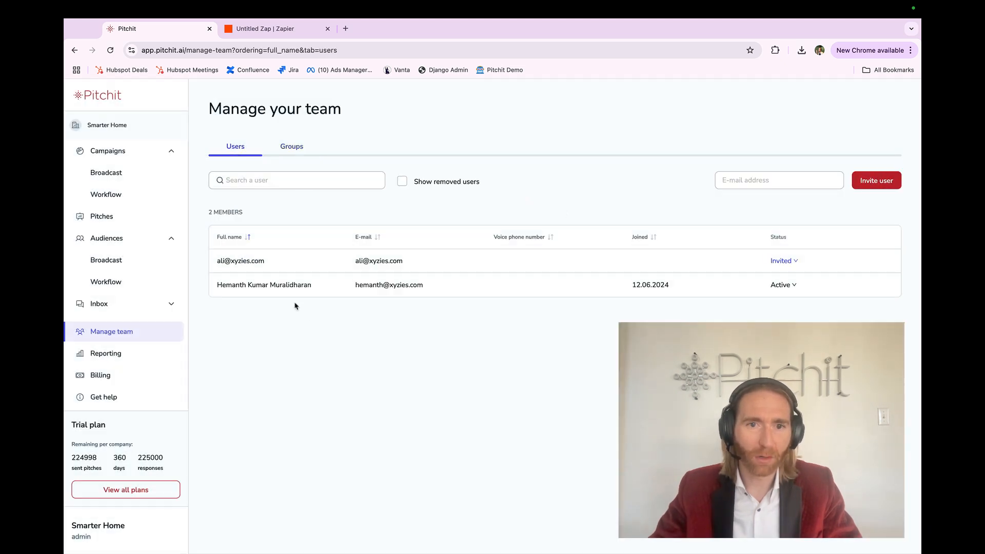
left_click(139, 288)
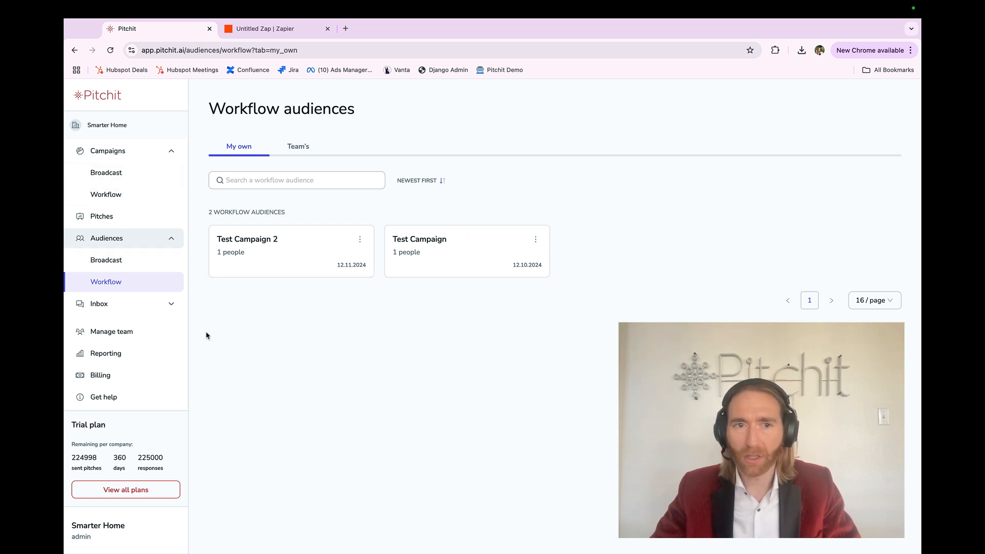
Step: Open the workflow campaigns and highlight the names Test Campaign 2, Test Campaign and Bundle TEST in the list
left_click(137, 200)
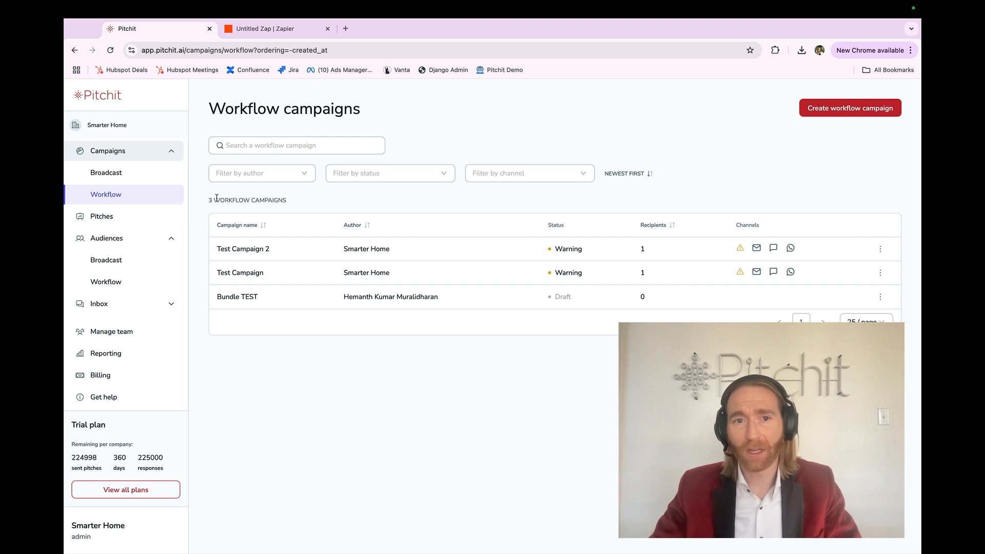
triple_click(223, 249)
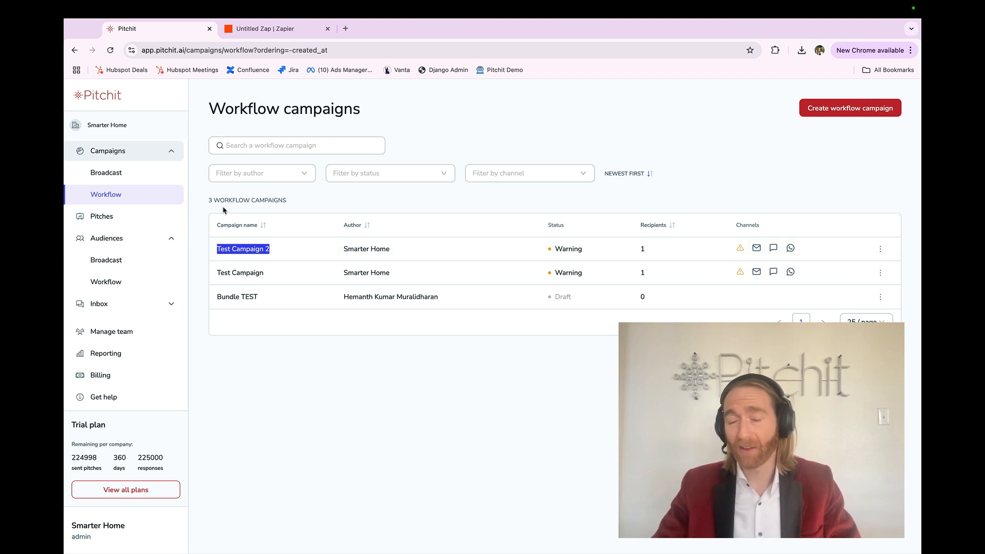
triple_click(224, 274)
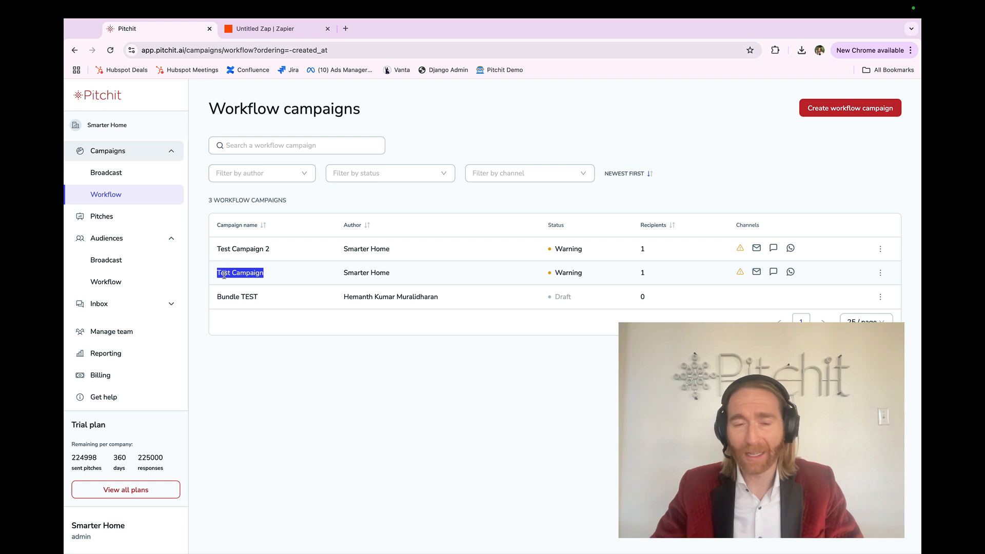
triple_click(225, 301)
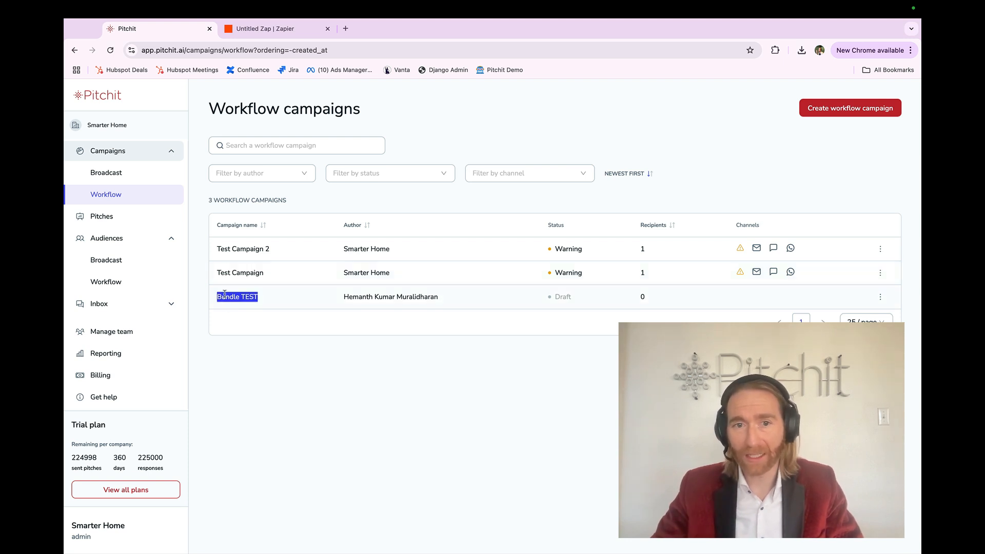
triple_click(224, 275)
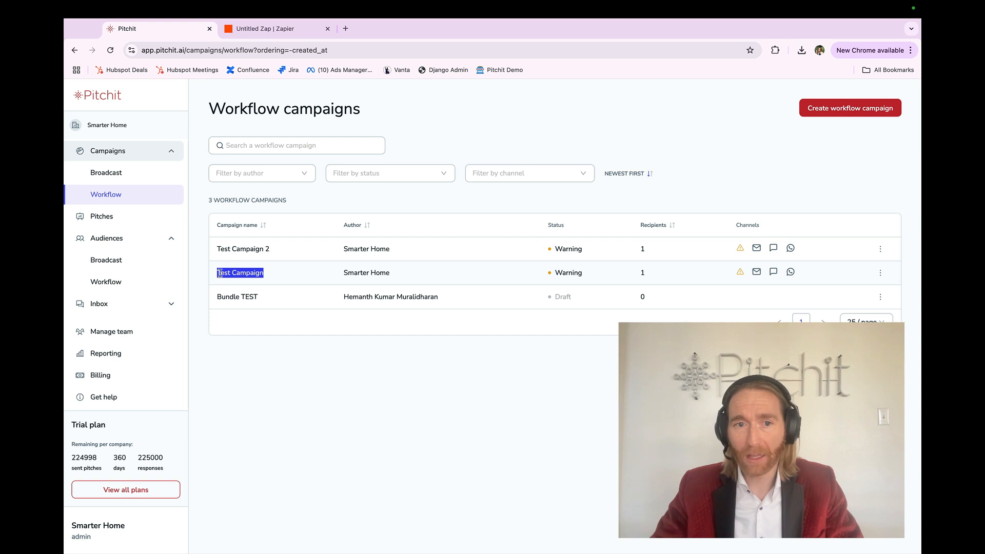
Step: Return to the Zap in Zapier, set the trigger's campaign to Select all, and continue to the trigger test
triple_click(221, 274)
left_click(220, 274)
left_click(259, 29)
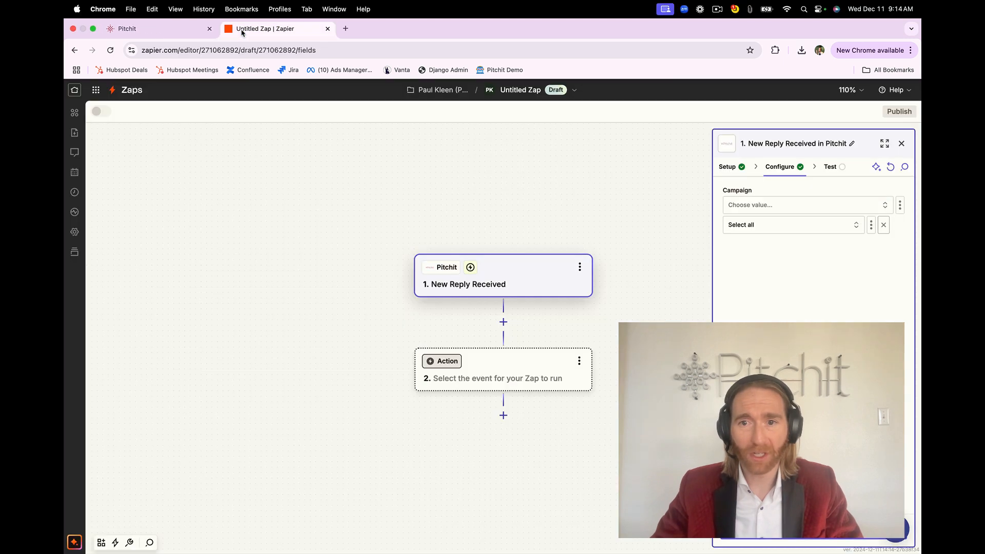
left_click(746, 231)
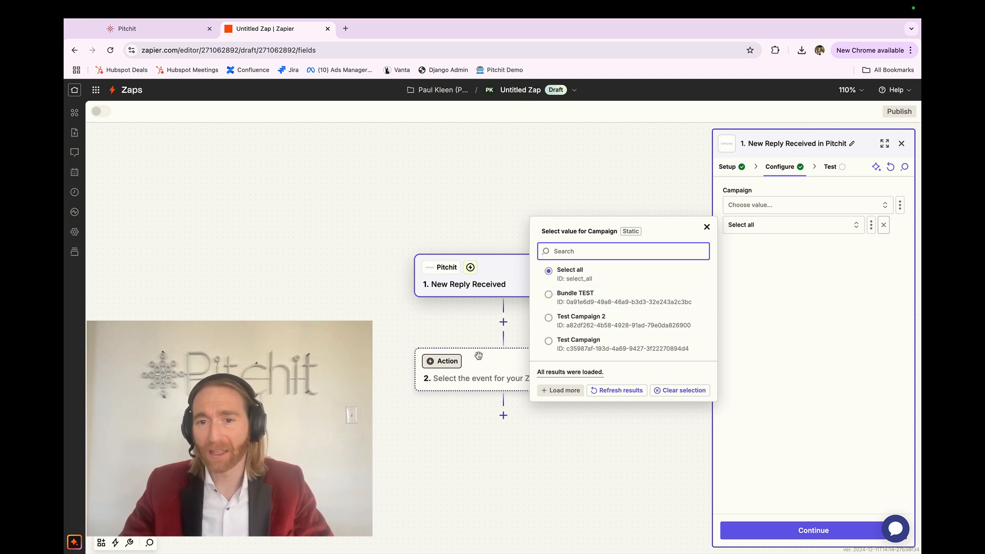
left_click(554, 276)
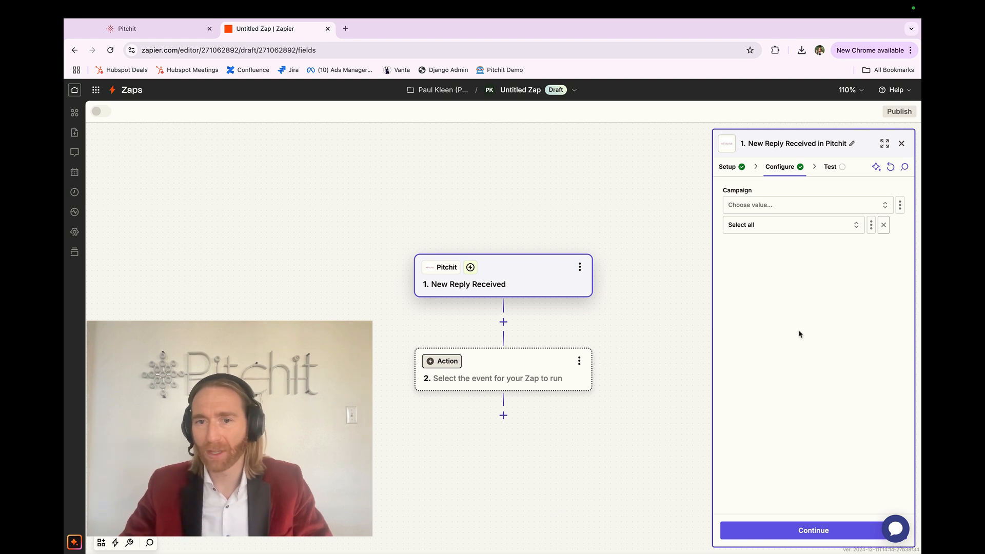
left_click(762, 233)
left_click(762, 345)
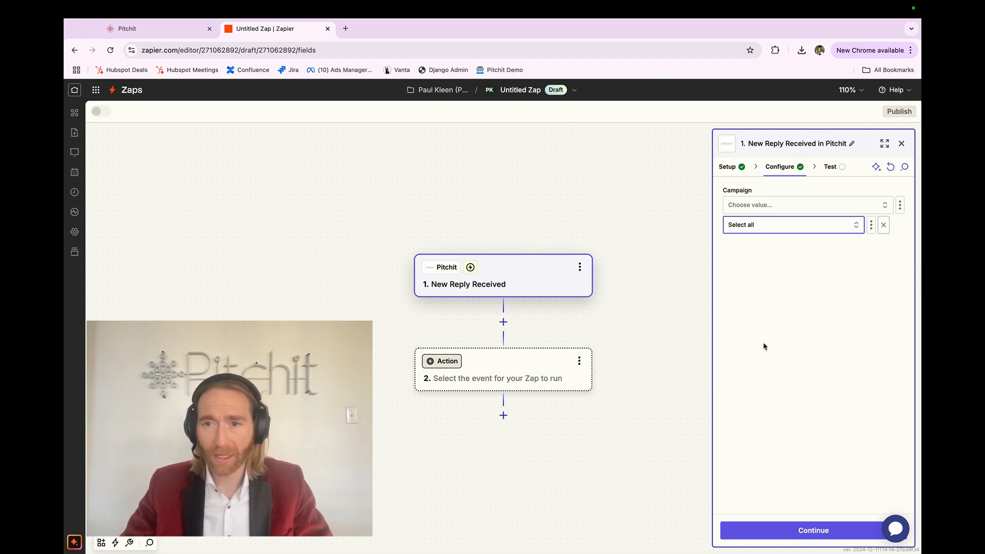
left_click(779, 526)
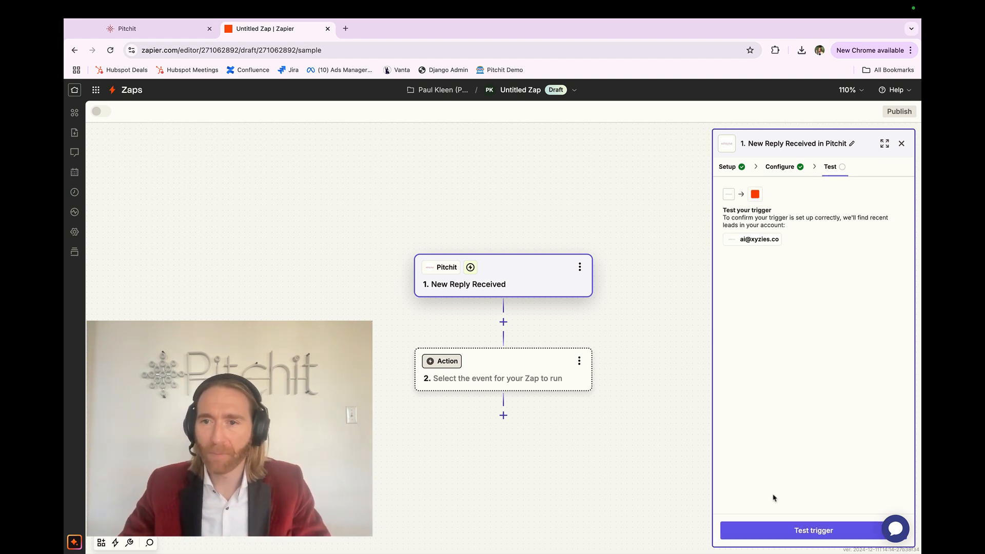
Step: Test the New Reply Received trigger and continue with the Lead B record
left_click(773, 533)
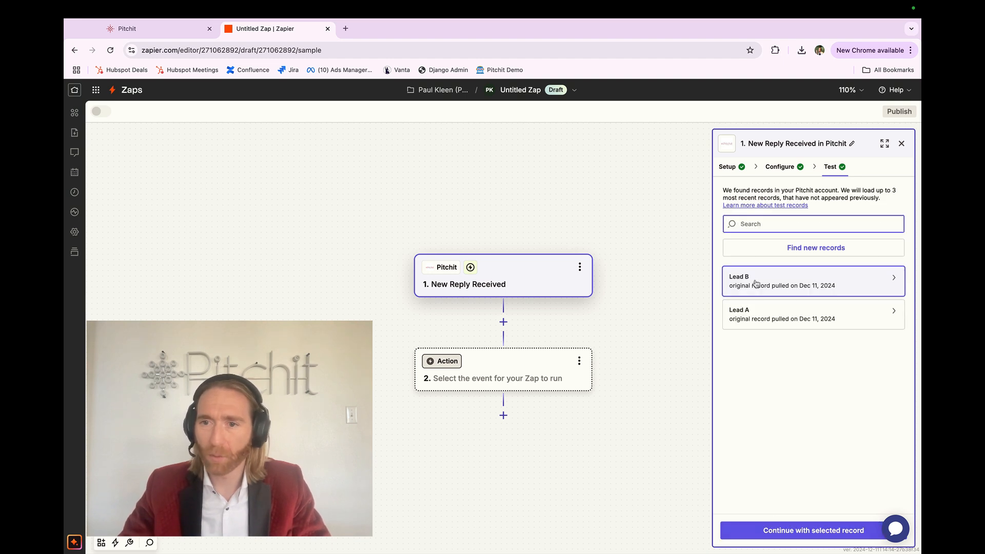
mouse_move(756, 284)
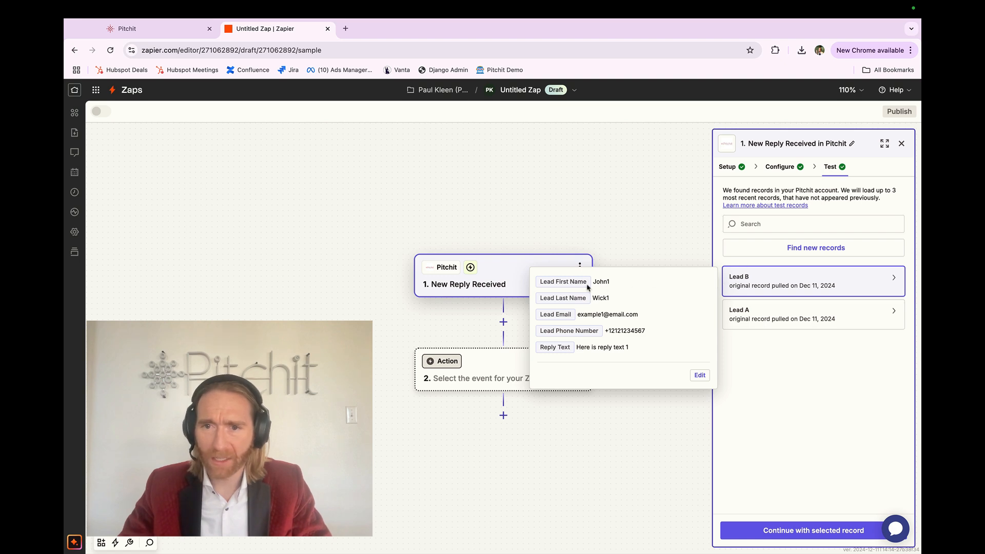
left_click(803, 531)
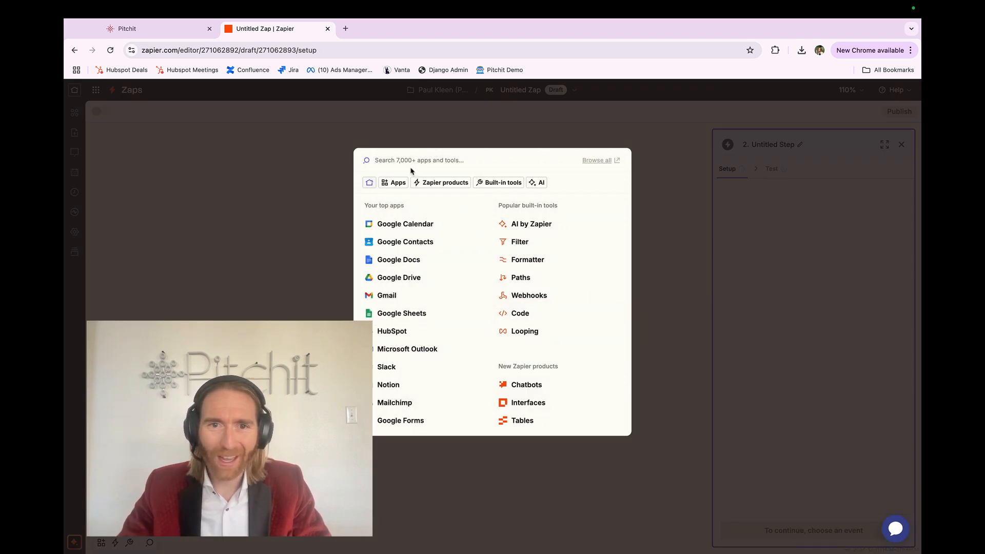
Step: Search the action apps for "lead" and choose LeadConnector for the second step
type("lead")
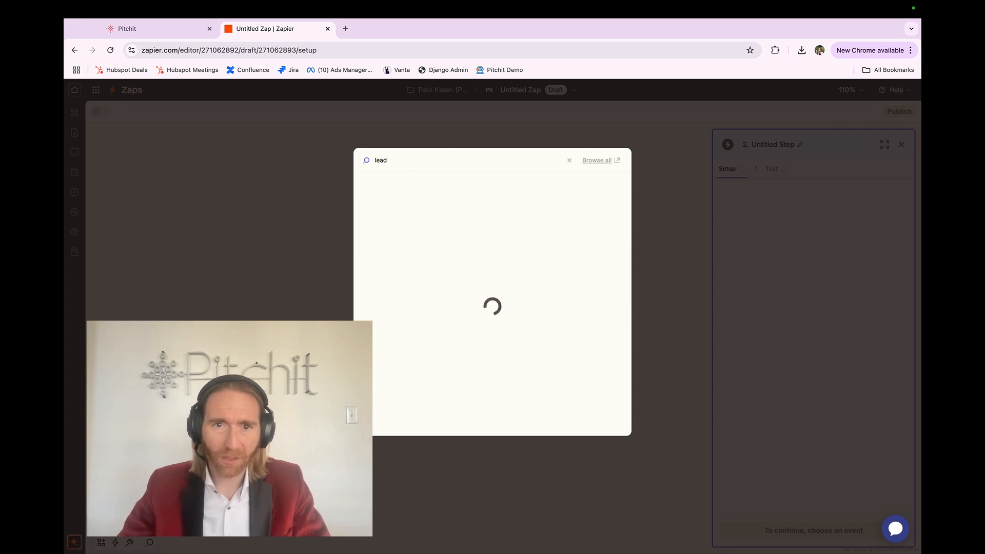
scroll(380, 219, "up", 5)
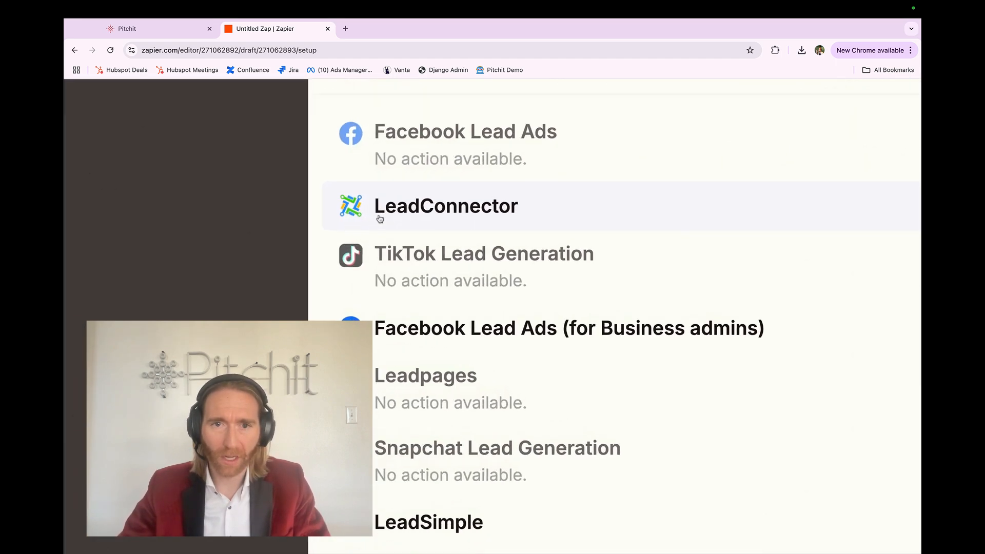
left_click(413, 217)
scroll(411, 213, "down", 5)
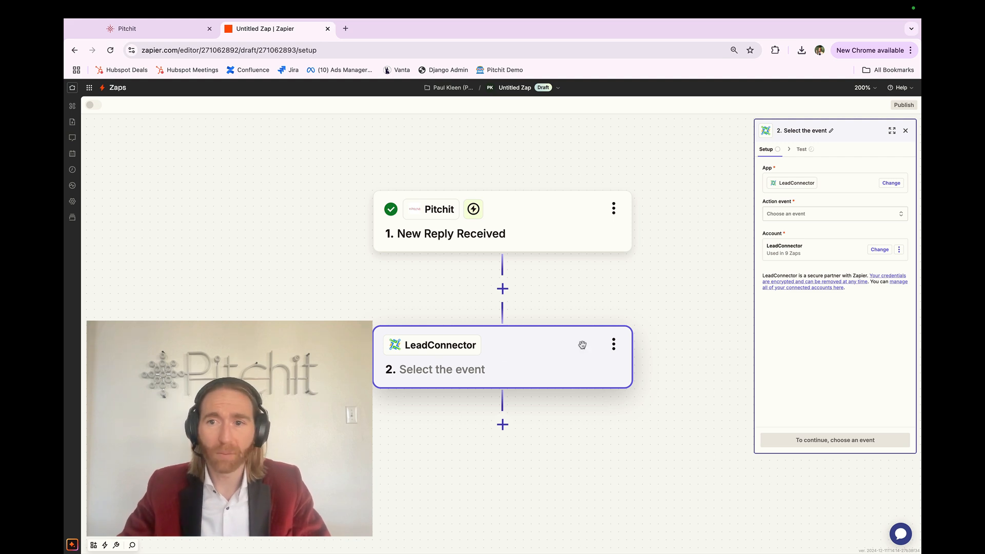
Step: Set the LeadConnector step's action event to Add/Update Contact
left_click(808, 216)
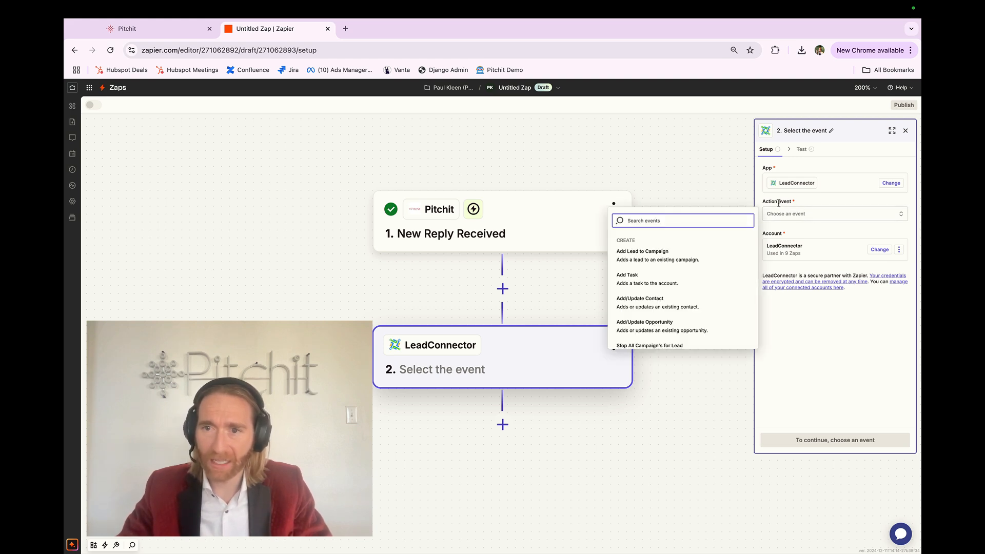
scroll(652, 287, "up", 5)
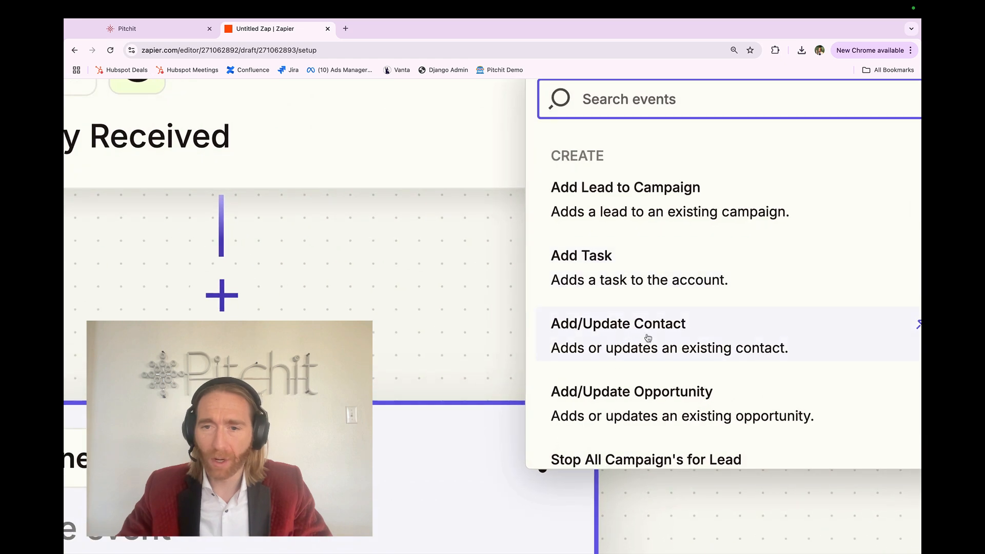
scroll(648, 337, "right", 3)
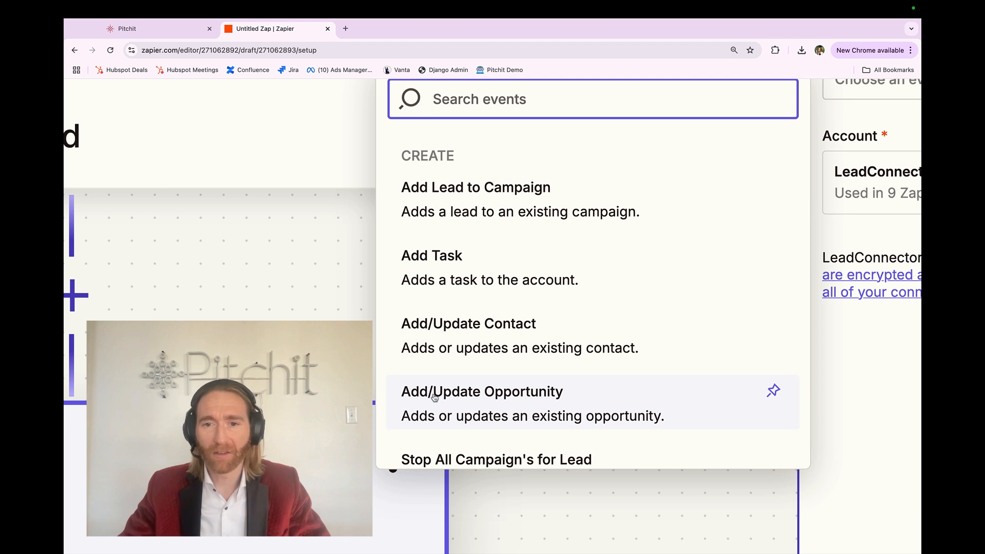
left_click(453, 338)
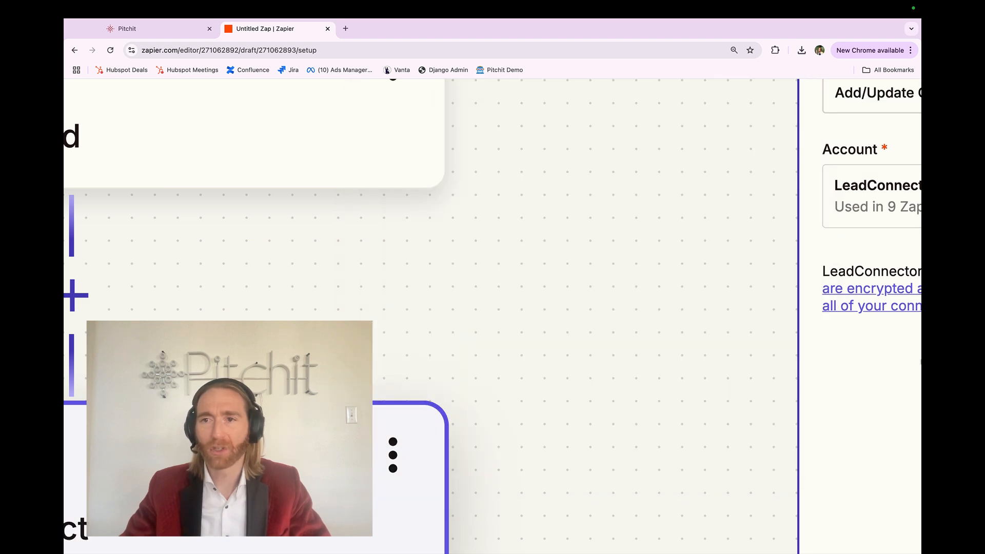
scroll(921, 361, "down", 5)
scroll(921, 361, "down", 5)
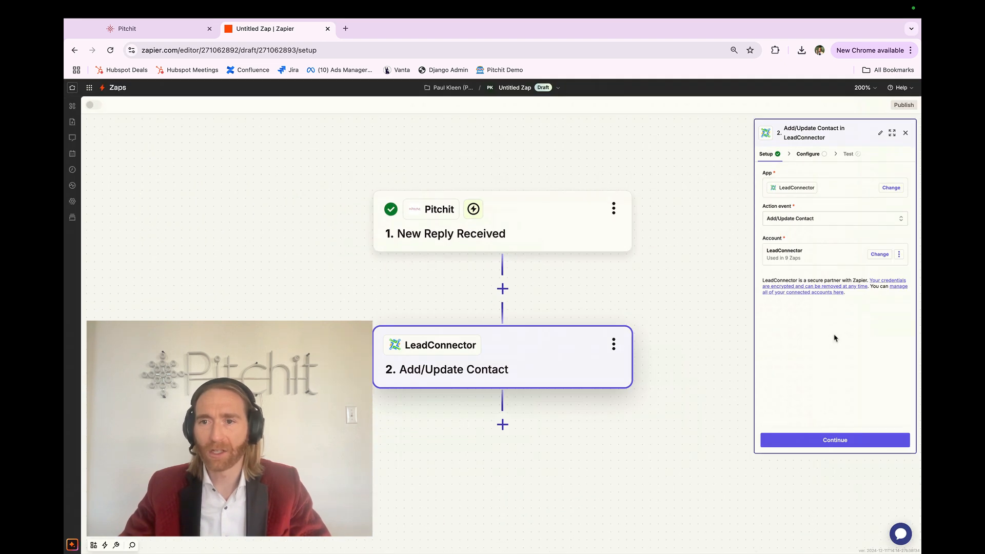
Step: Start connecting another LeadConnector account to view its API key request, and close that page
left_click(808, 254)
left_click(673, 301)
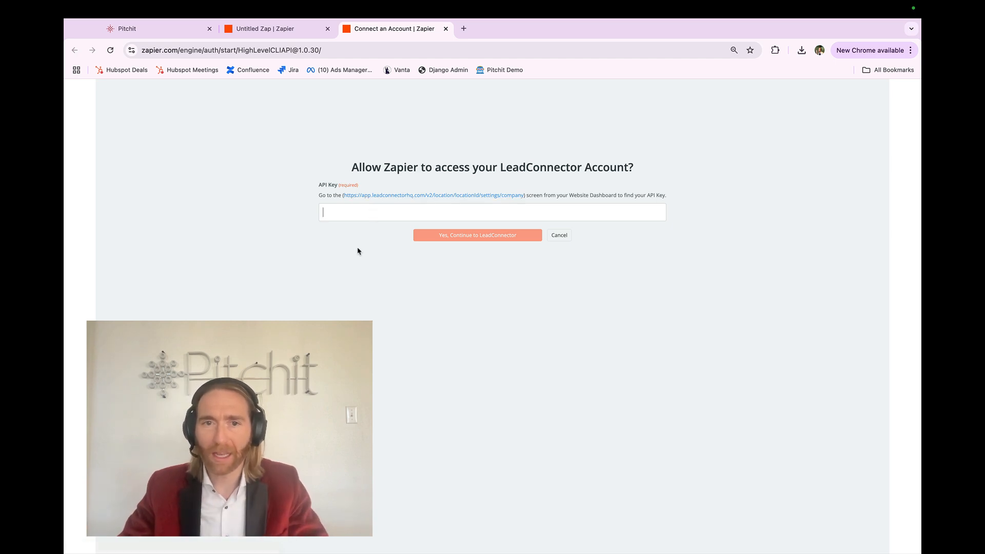
key("super+w")
Step: Switch to LeadConnector, change to the agency view, and examine the agency and location keys in the API Keys settings
key("ctrl+Right")
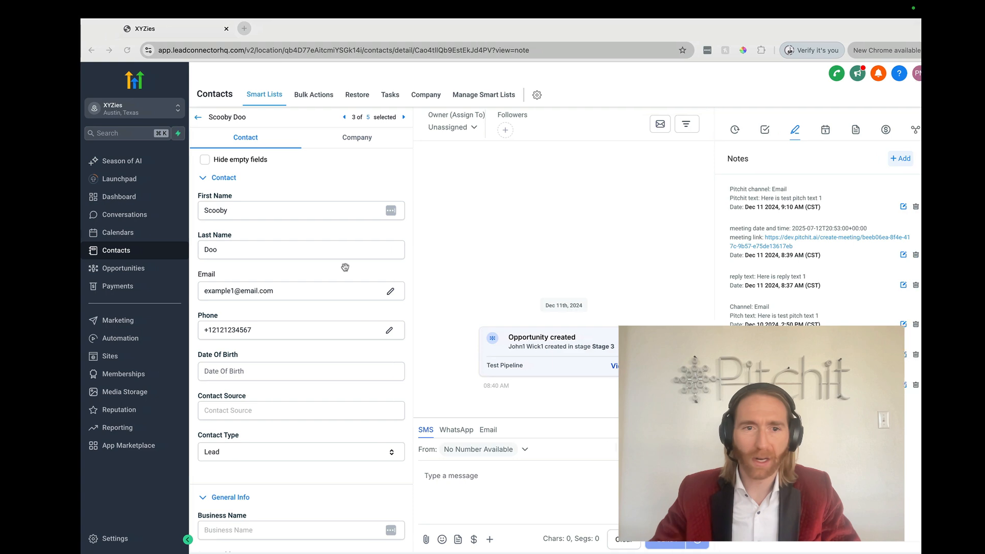
left_click(125, 533)
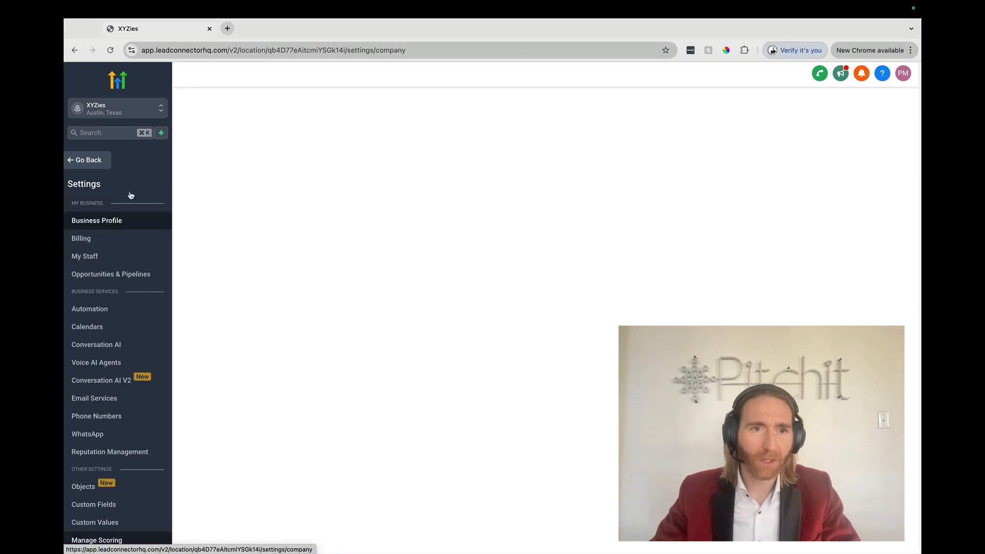
left_click(136, 113)
left_click(226, 138)
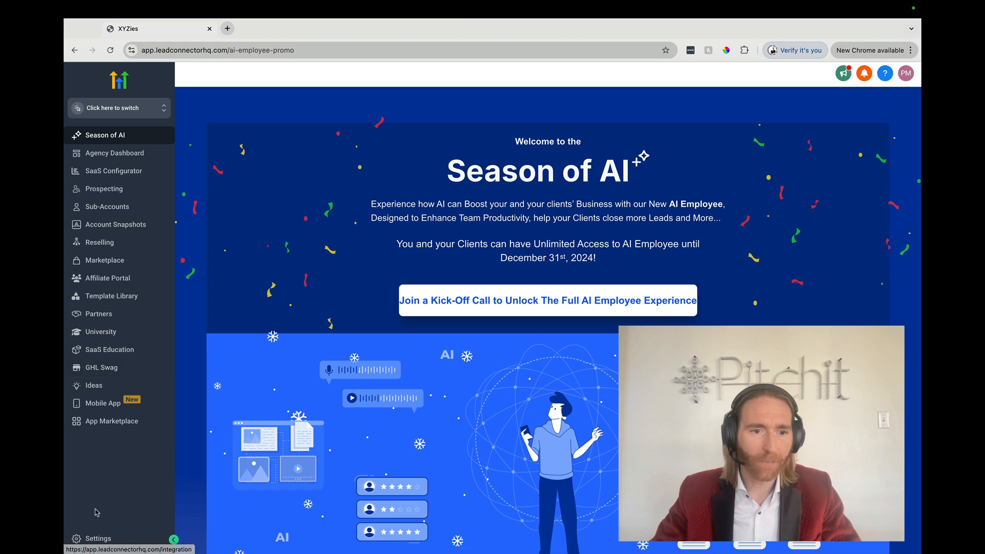
left_click(95, 539)
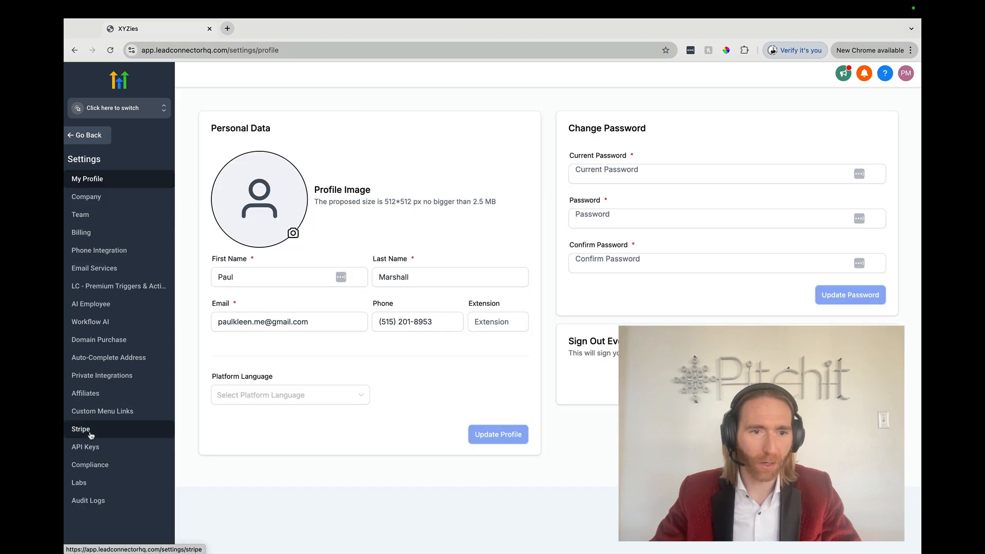
left_click(93, 450)
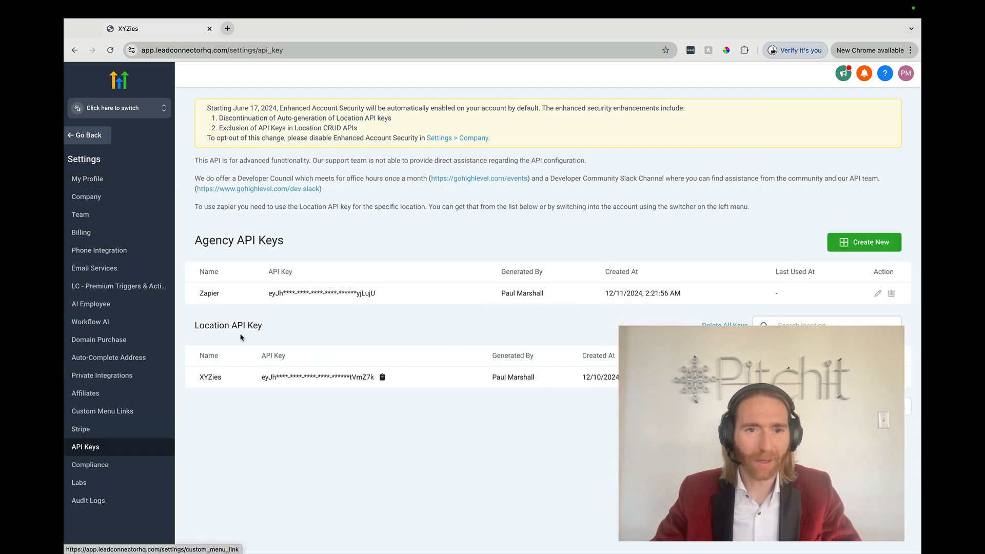
scroll(258, 299, "up", 5)
triple_click(302, 294)
left_click(301, 295)
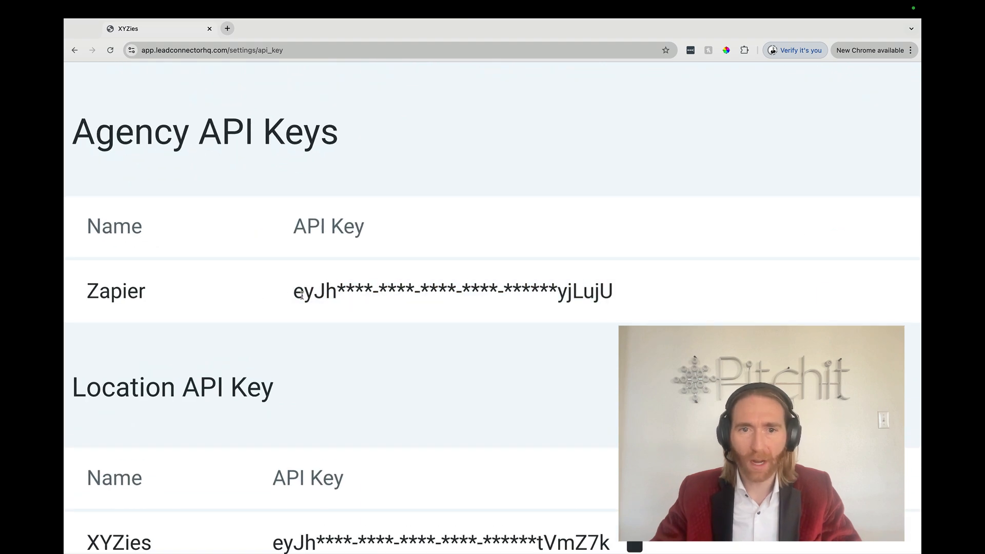
scroll(302, 294, "down", 5)
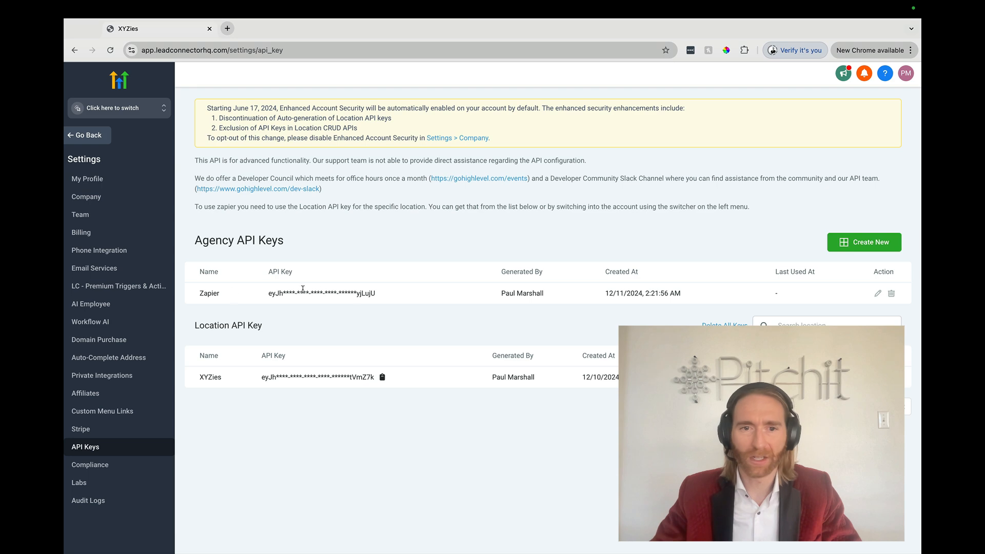
Step: Switch to the XYZies sub-account and copy its API key from the Business Profile settings
left_click(136, 109)
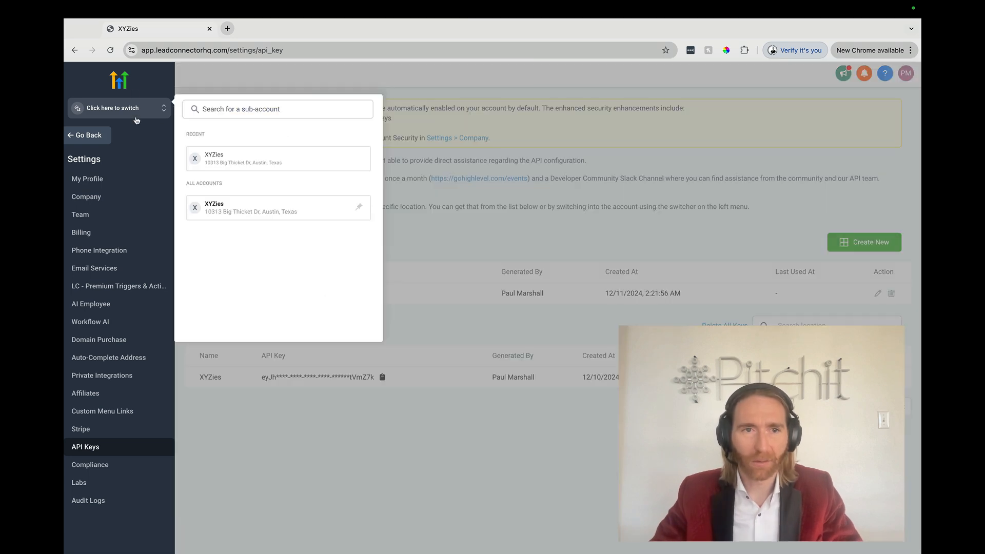
left_click(233, 210)
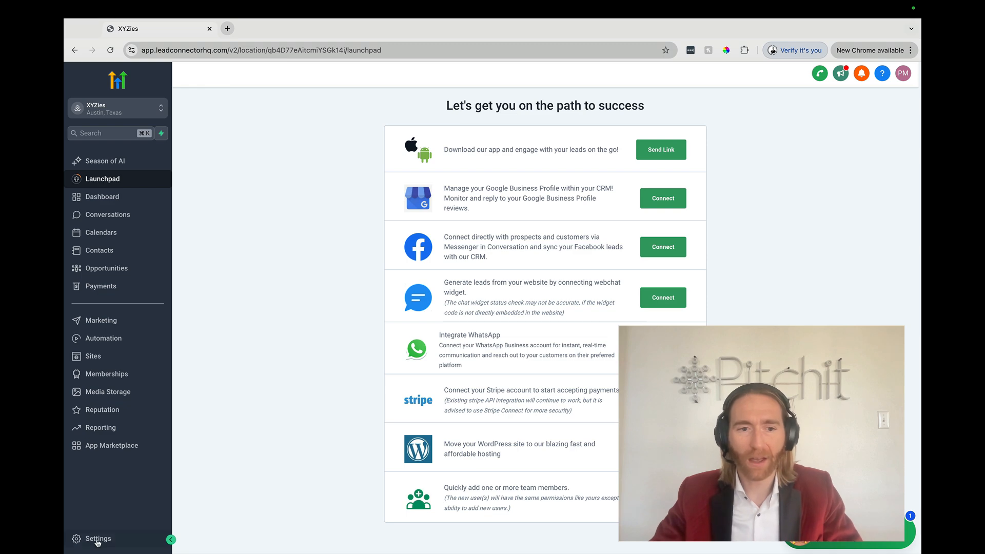
left_click(97, 539)
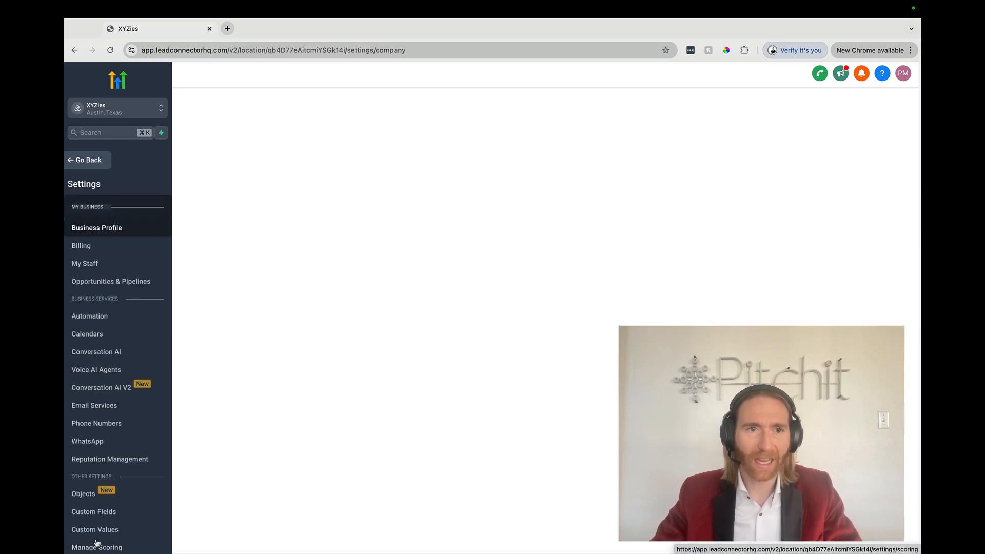
scroll(99, 349, "down", 5)
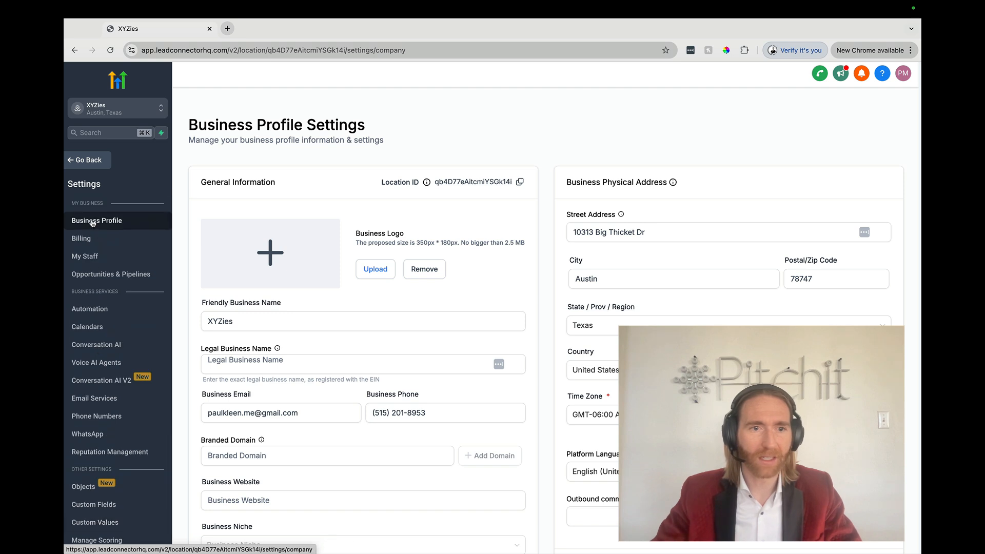
scroll(195, 267, "down", 6)
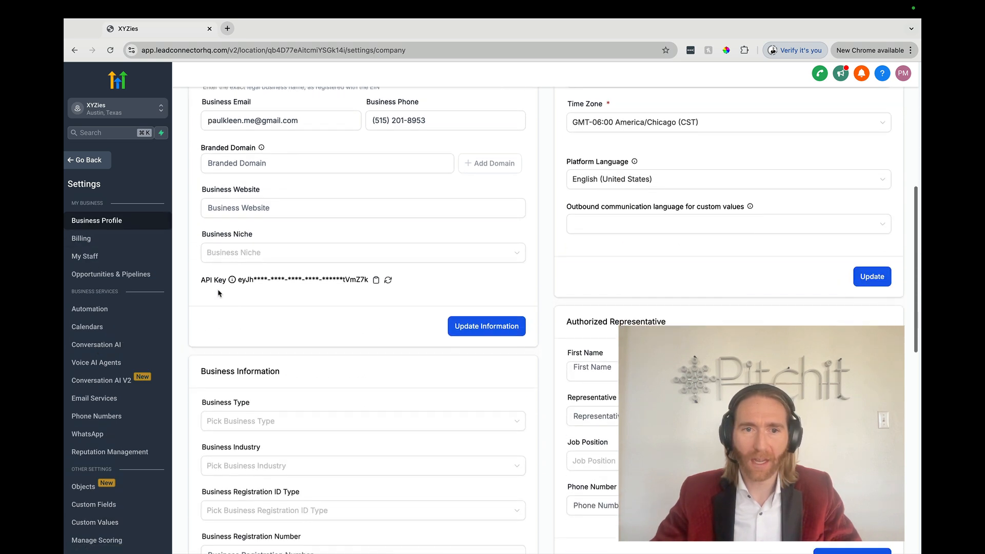
left_click(376, 280)
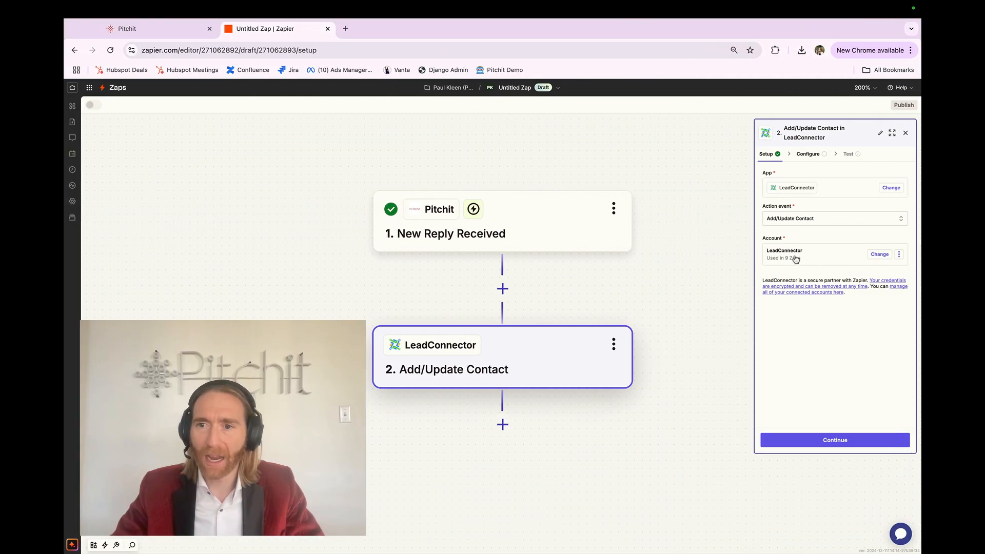
Step: Back in the Zap, continue to the Add/Update Contact fields and map First Name to the Pitchit reply's Lead First Name
left_click(806, 440)
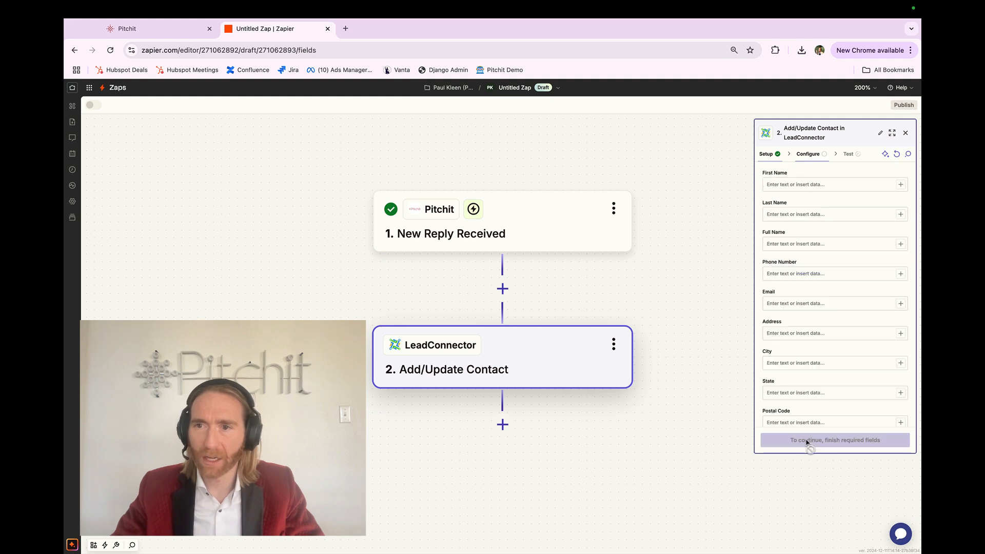
scroll(855, 163, "up", 2)
scroll(855, 163, "up", 3)
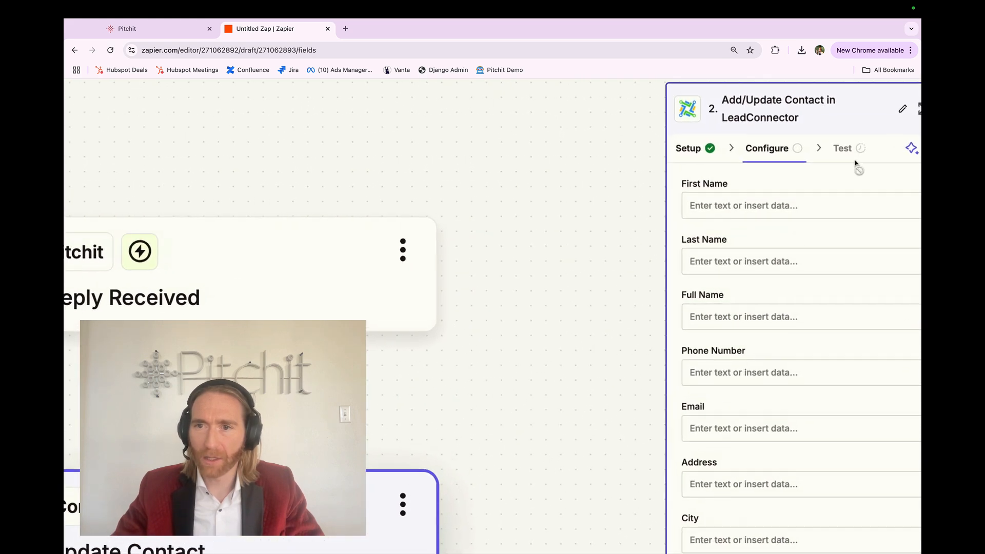
scroll(855, 165, "right", 2)
left_click(880, 206)
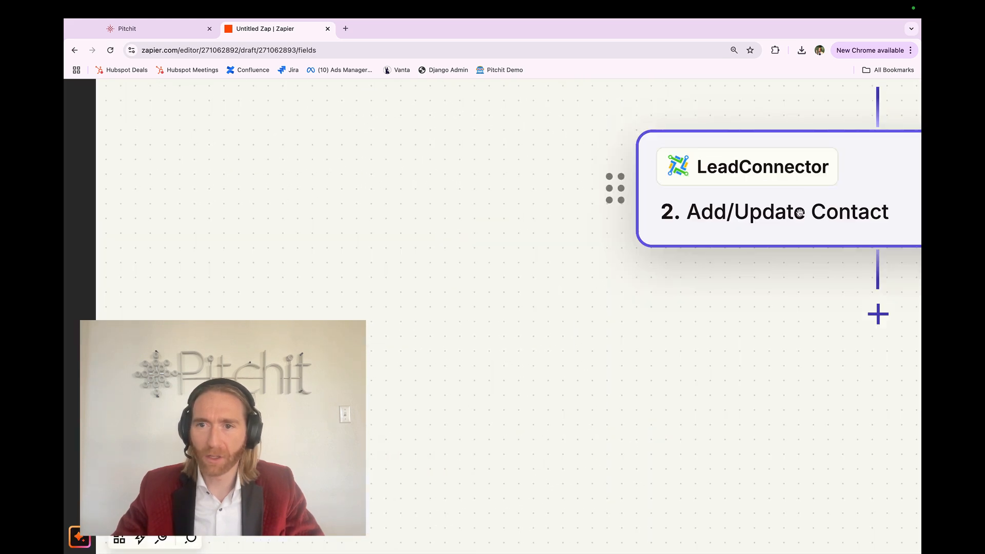
scroll(66, 260, "down", 5)
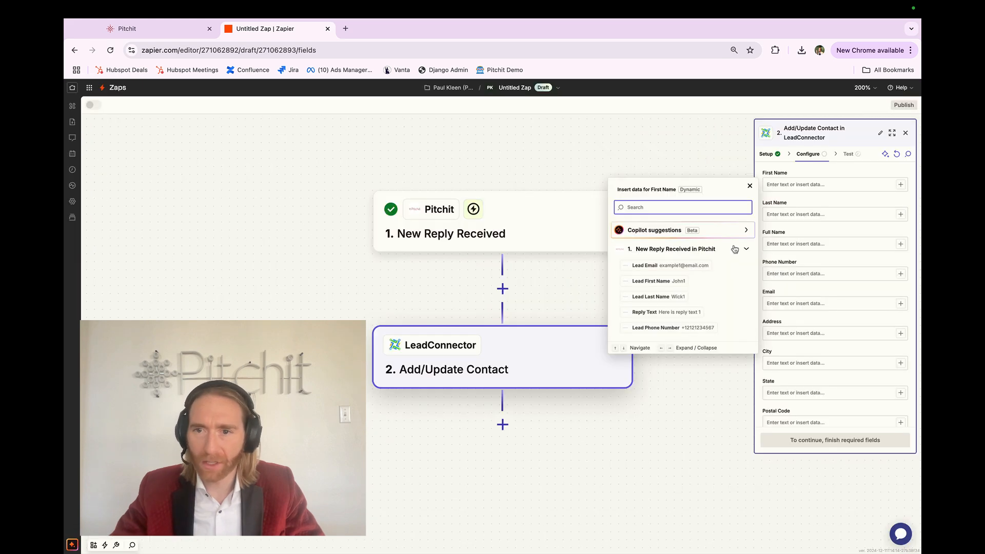
left_click(706, 279)
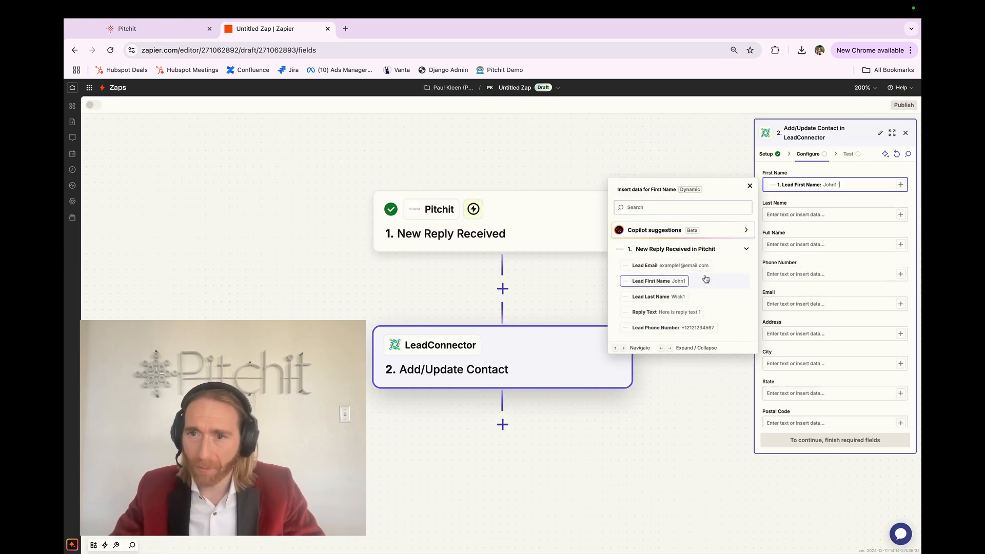
Step: Map the Last Name field to the Pitchit reply's Lead Last Name
left_click(900, 214)
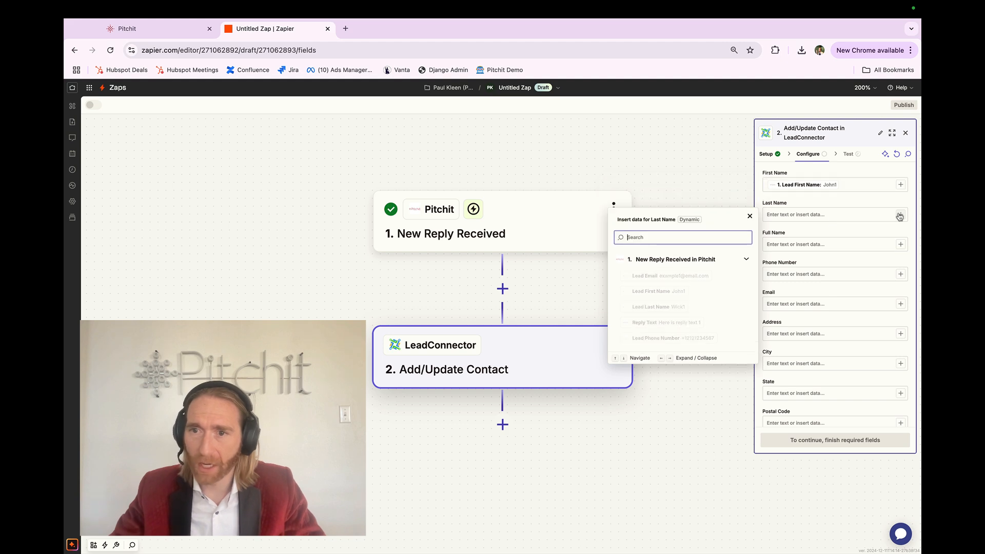
left_click(705, 309)
Step: Try mapping Full Name to the reply's Lead First Name and Lead Last Name, and clear the field again
left_click(900, 245)
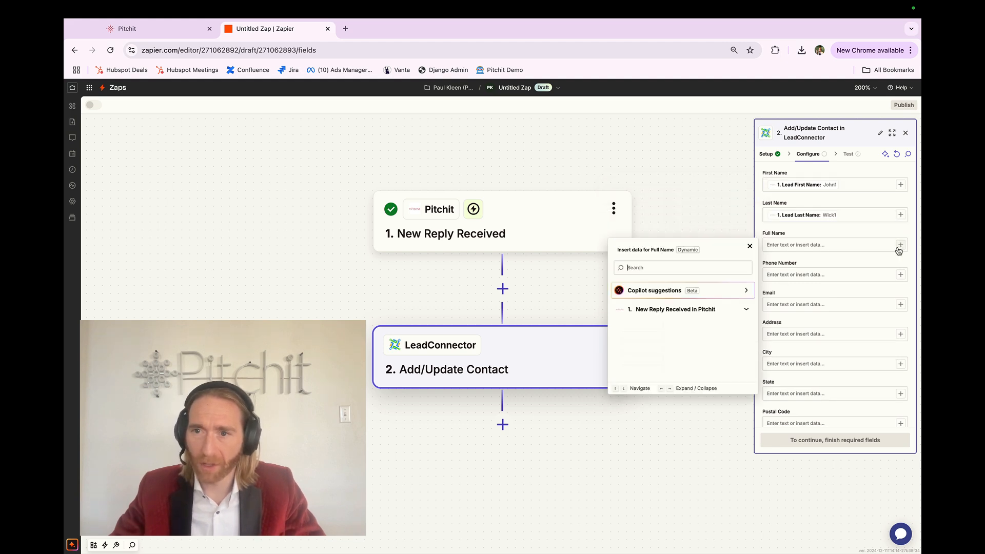
left_click(675, 321)
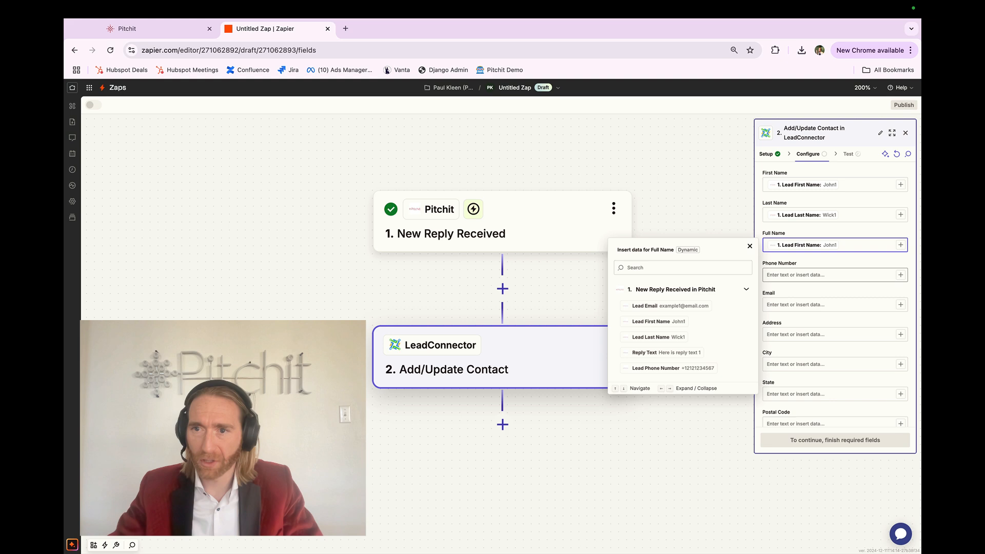
left_click(675, 337)
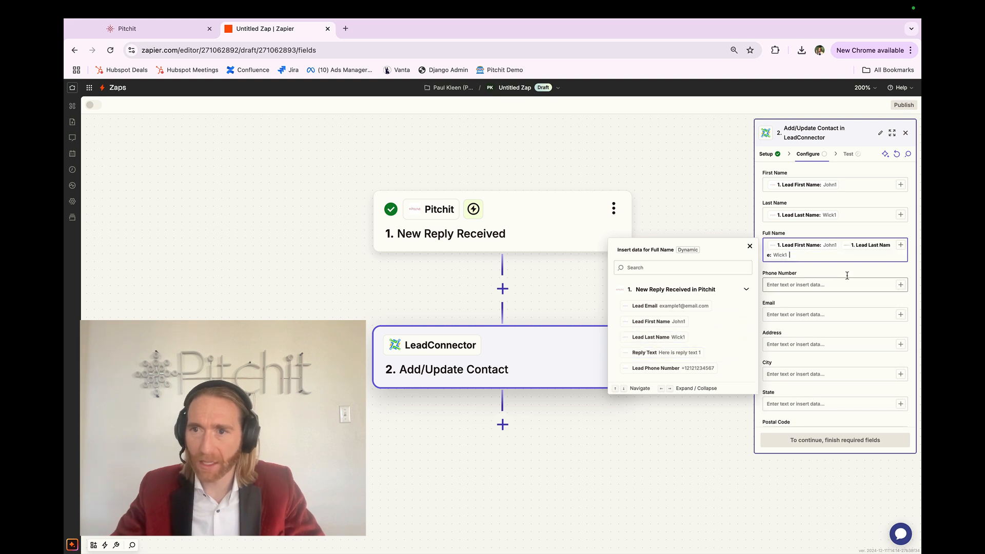
key("BackSpace")
key("BackSpace")
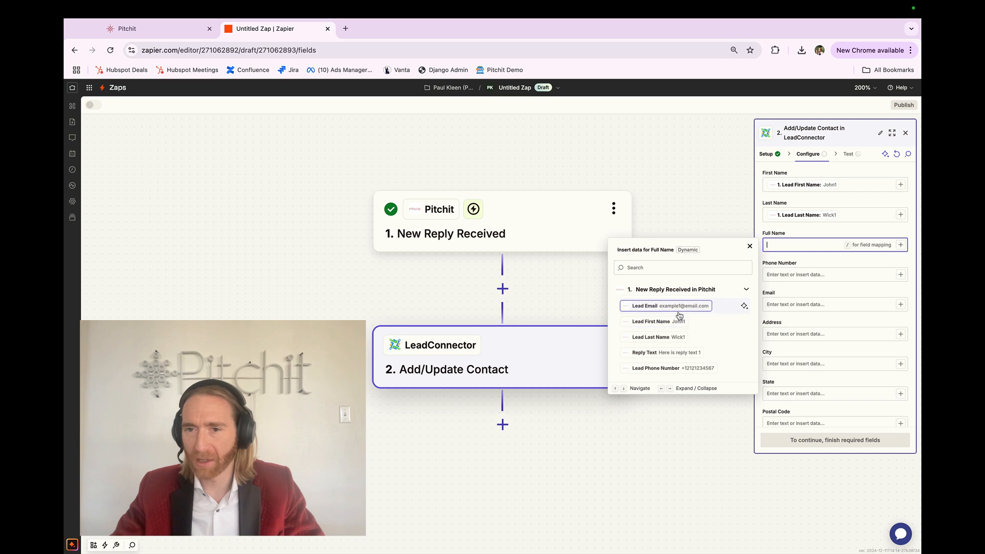
left_click(803, 259)
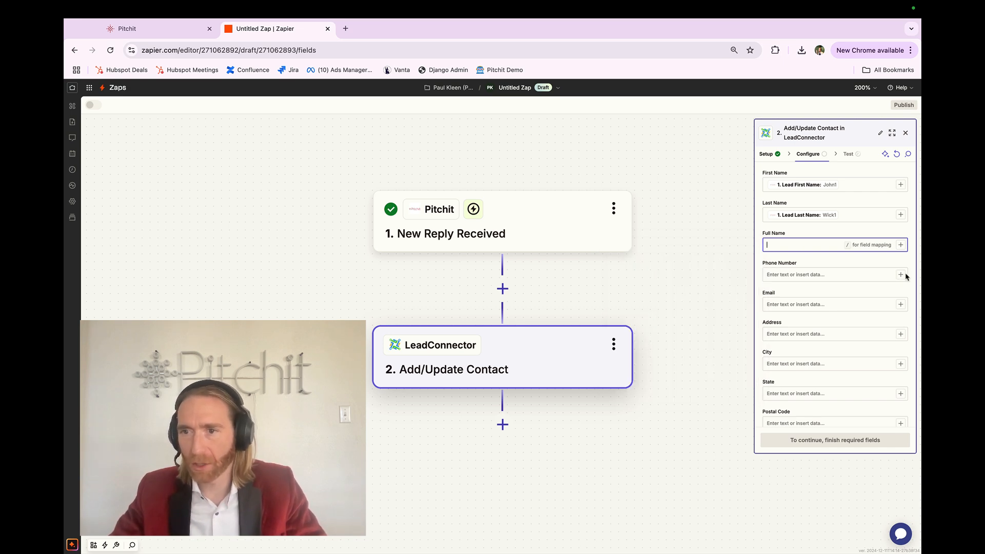
left_click(878, 264)
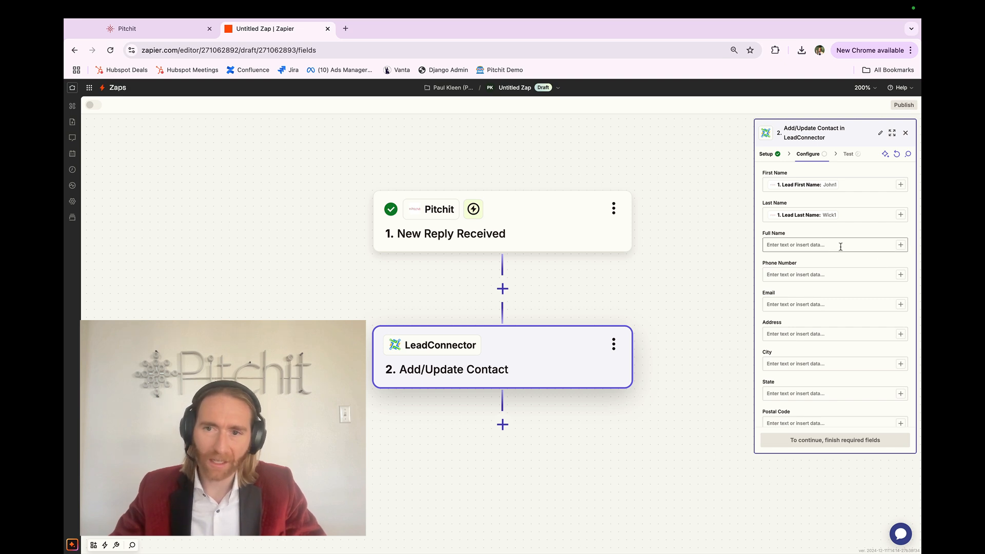
left_click(900, 245)
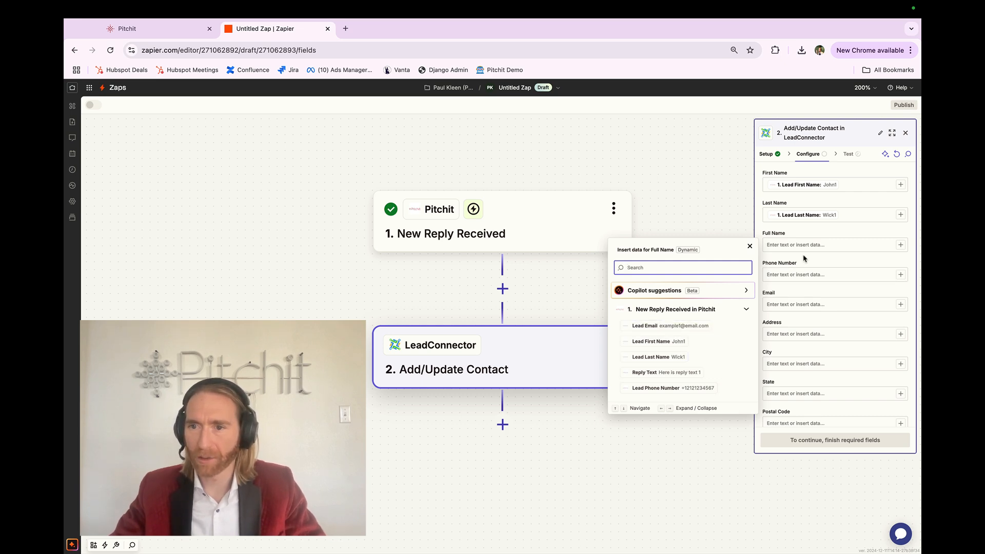
key("Escape")
Step: Map Phone Number to the reply's Lead Phone Number and set Mark as Lead to True
left_click(900, 275)
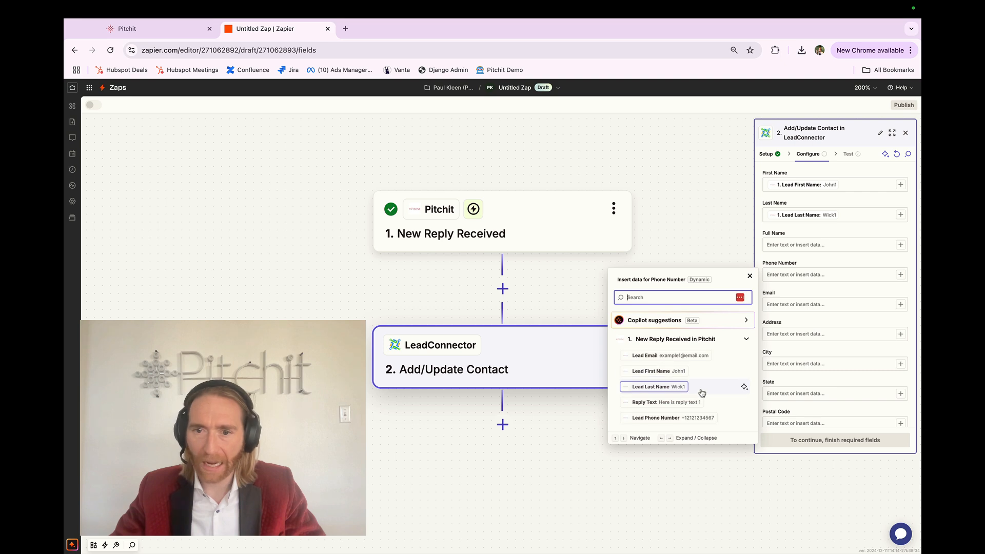
left_click(720, 418)
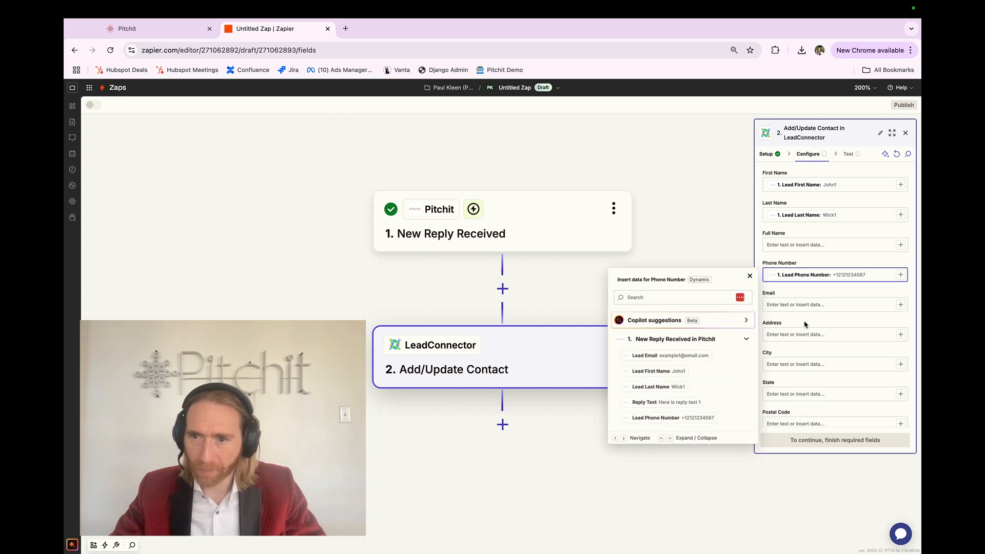
scroll(804, 324, "down", 5)
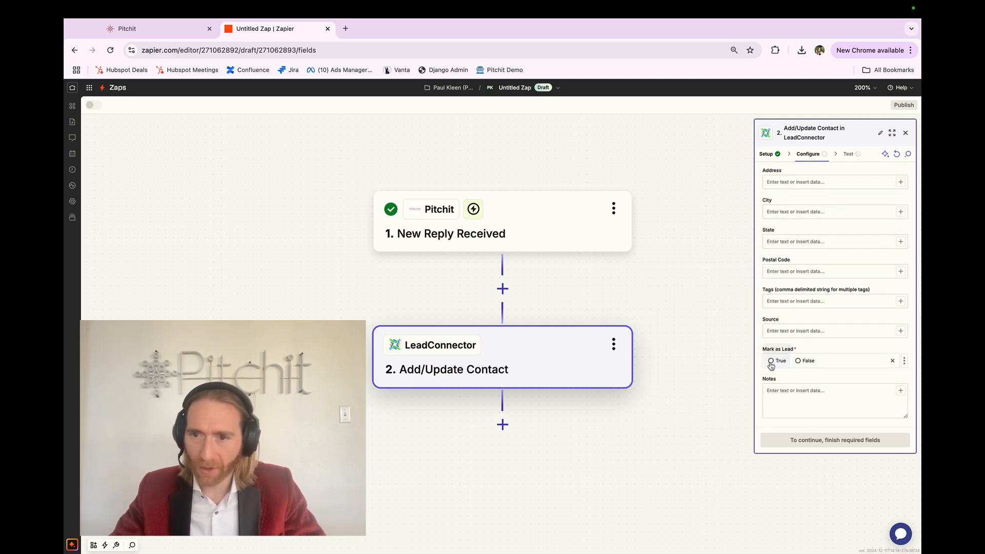
left_click(771, 361)
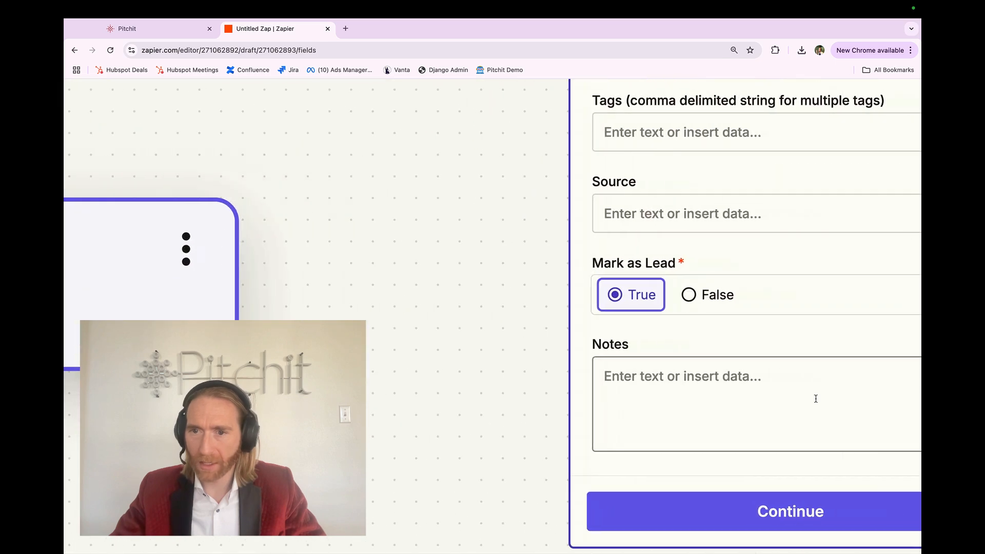
Step: Fill the Notes field with the reply's Reply Text, preceded by the label "Reply text:"
scroll(688, 338, "down", 5)
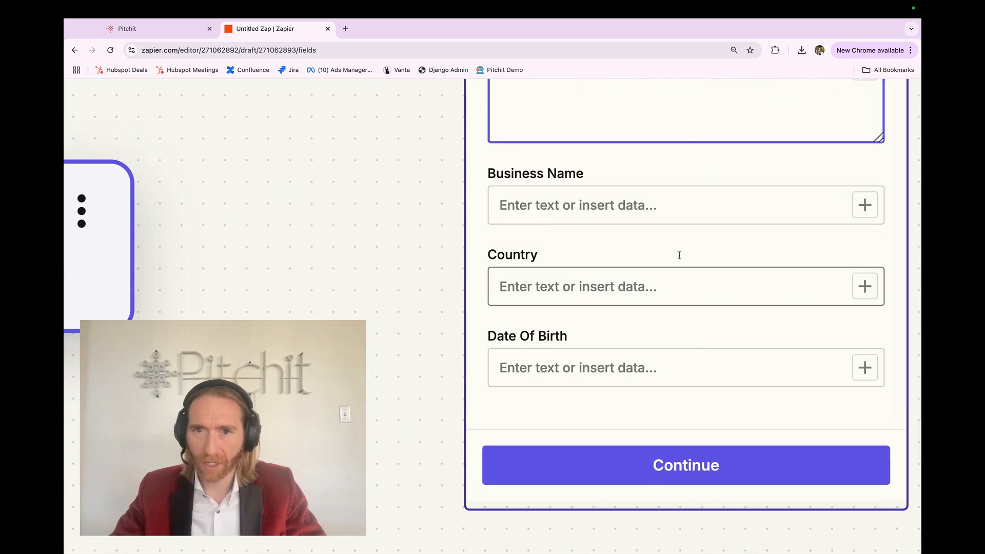
scroll(677, 249, "up", 3)
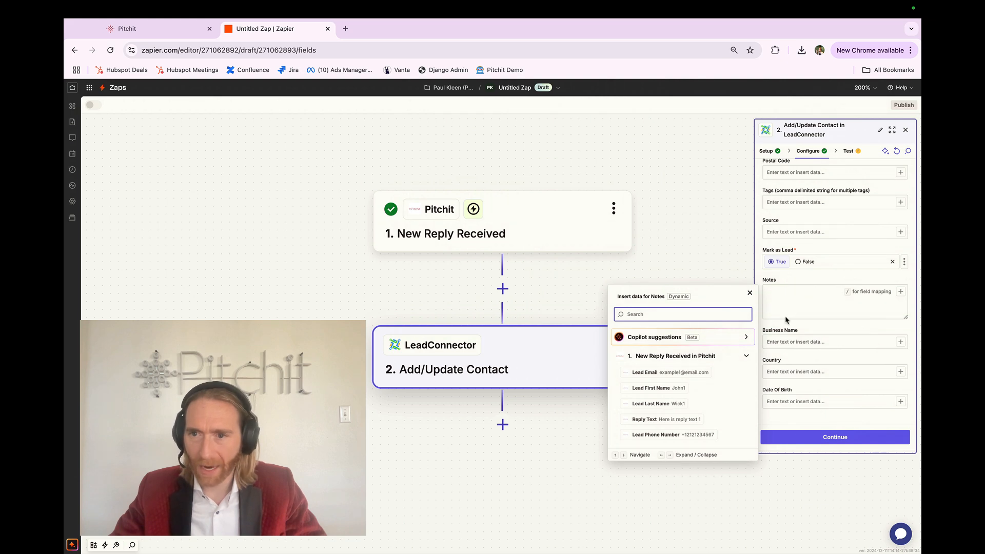
left_click(710, 421)
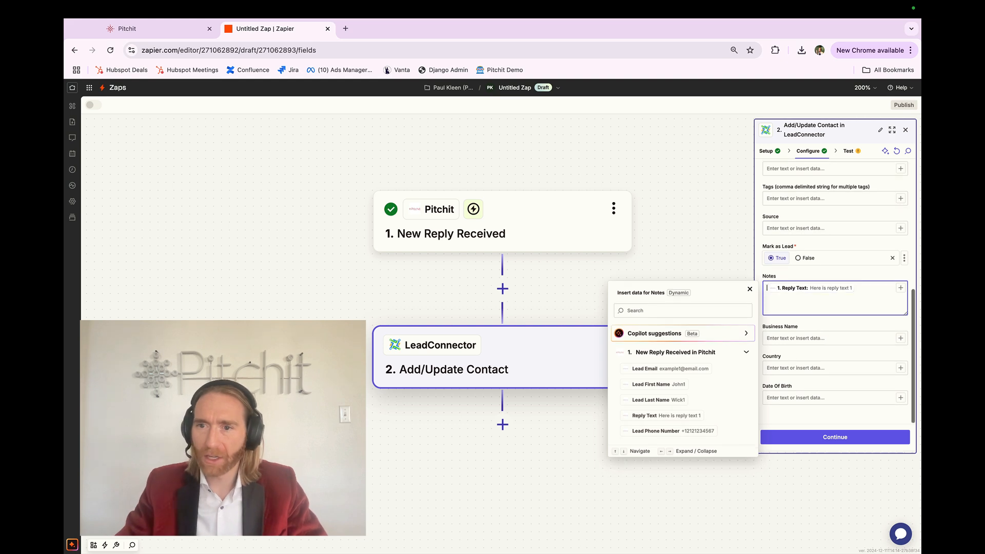
type("Reply")
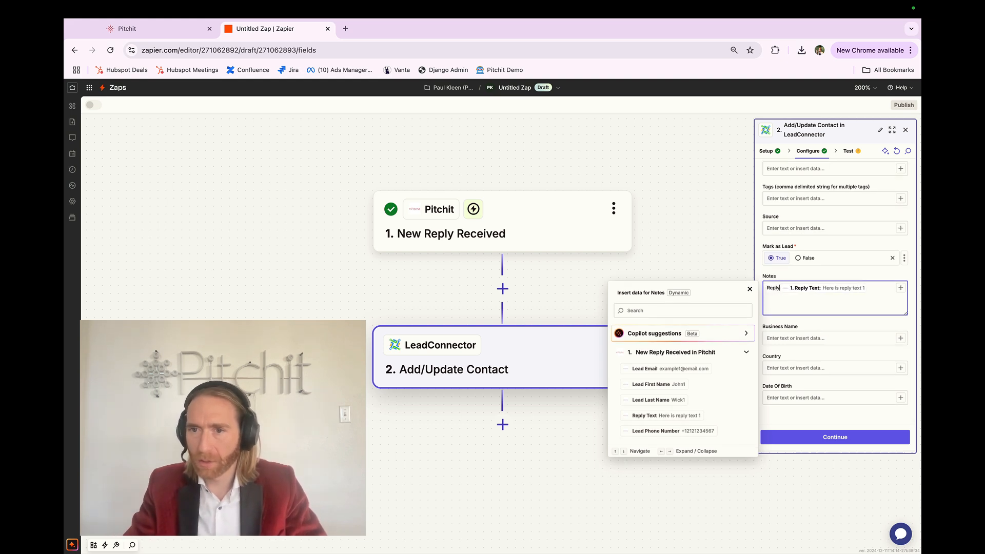
type(" text:")
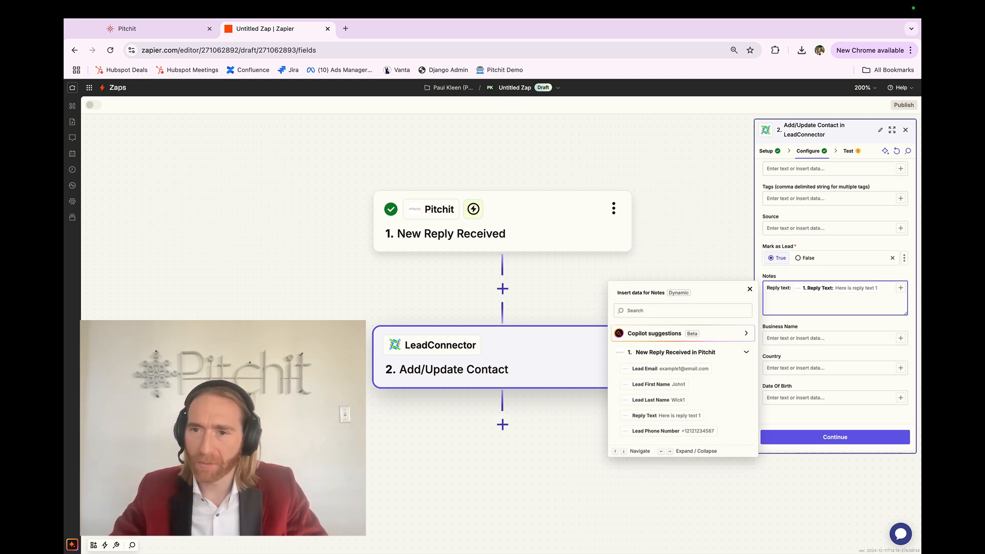
key("alt+shift+Right")
key("alt+shift+Right")
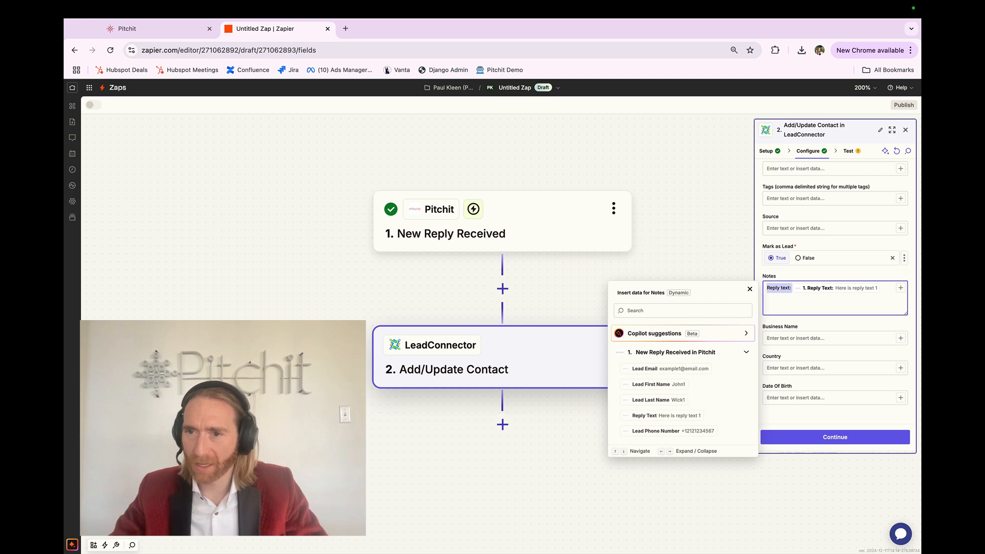
key("Right")
key("Right")
key("Left")
key("Right")
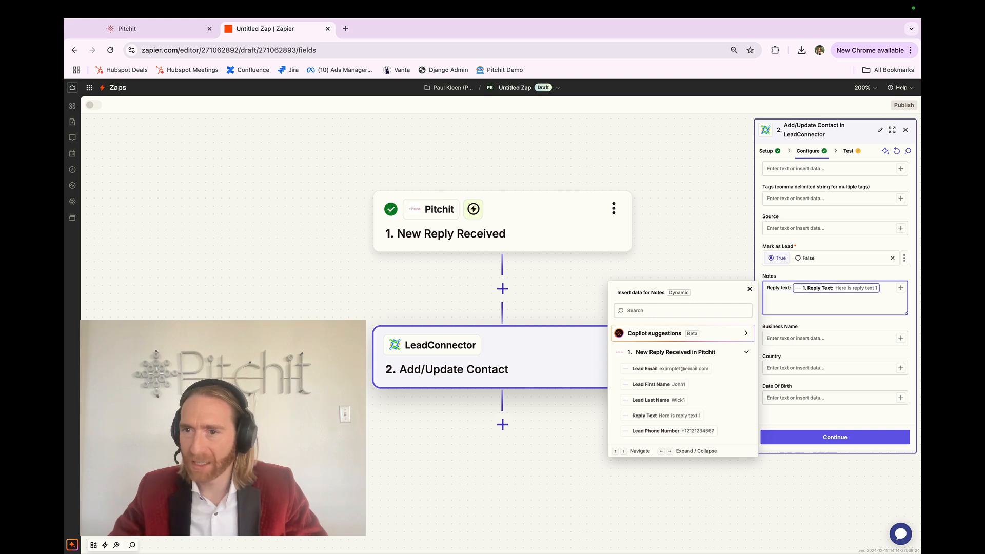
left_click(839, 327)
Step: Examine the Notes field up close, checking the typed label and the mapped reply data
scroll(840, 303, "up", 5)
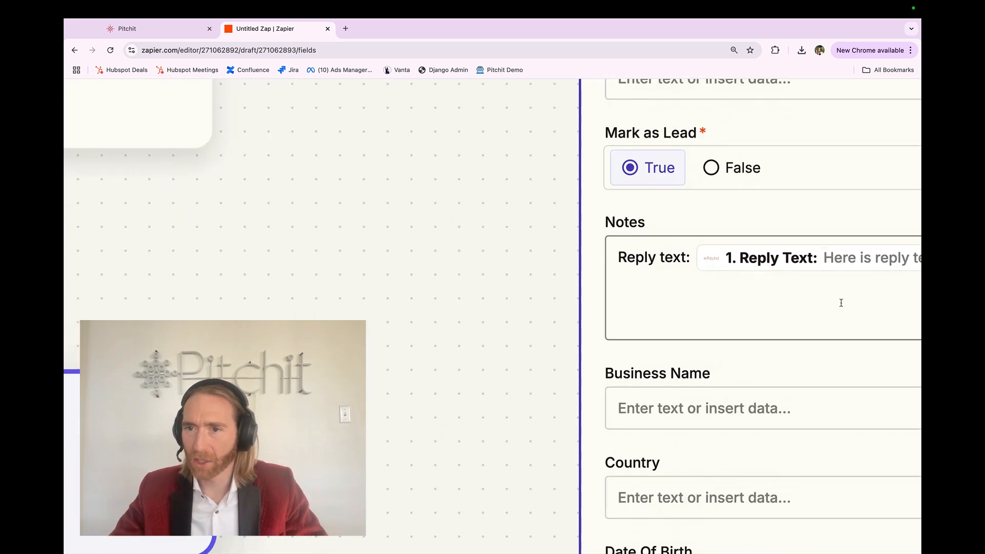
scroll(840, 303, "right", 3)
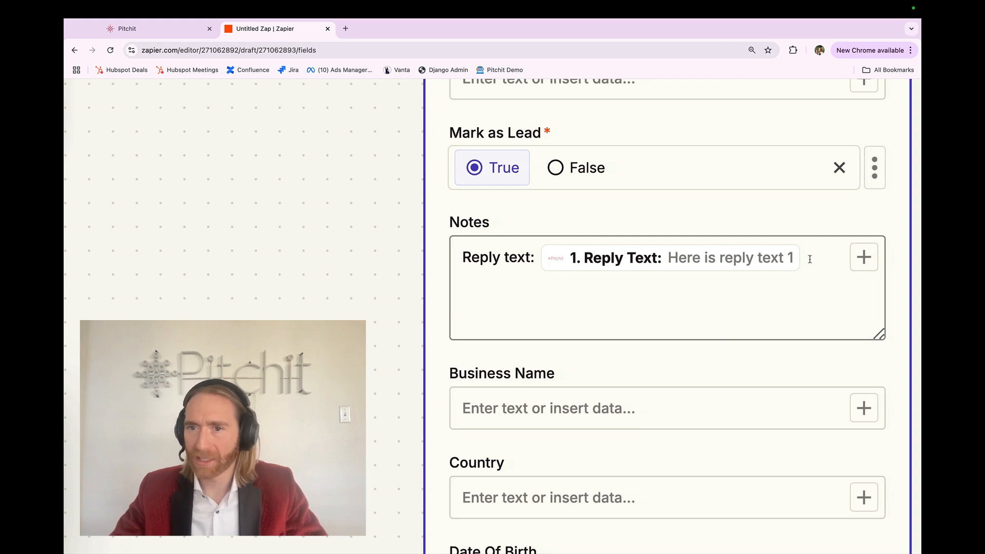
triple_click(497, 267)
left_click(478, 277)
triple_click(479, 277)
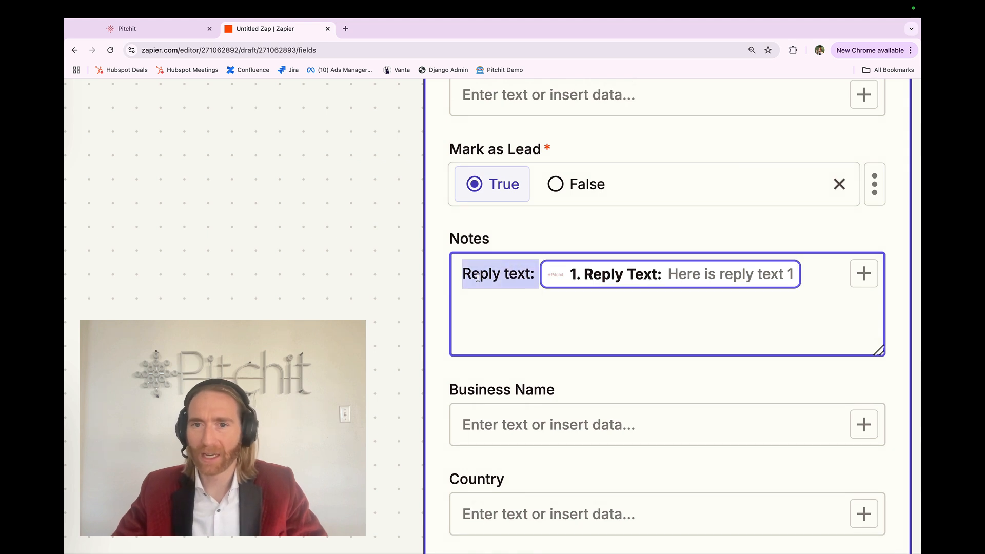
triple_click(478, 276)
left_click(478, 277)
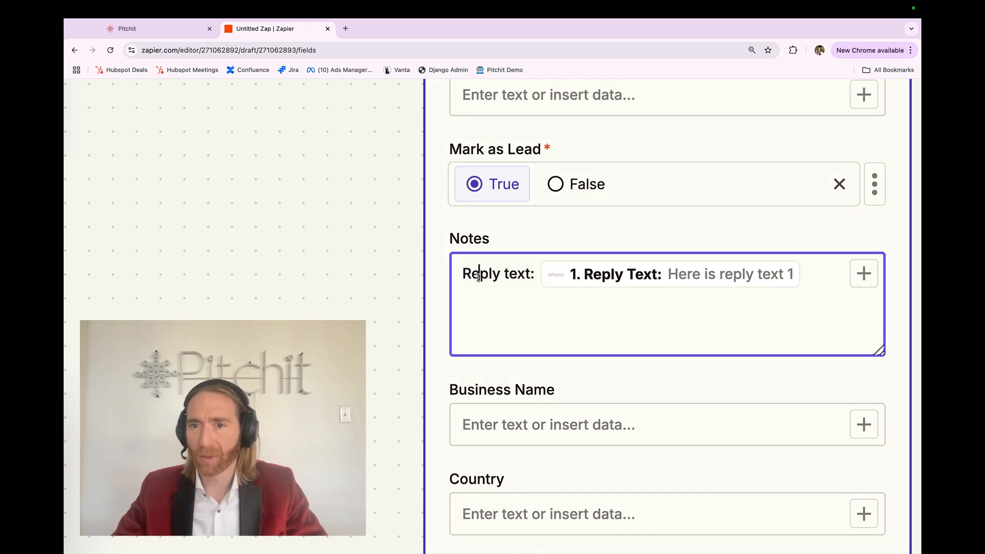
left_click(618, 308)
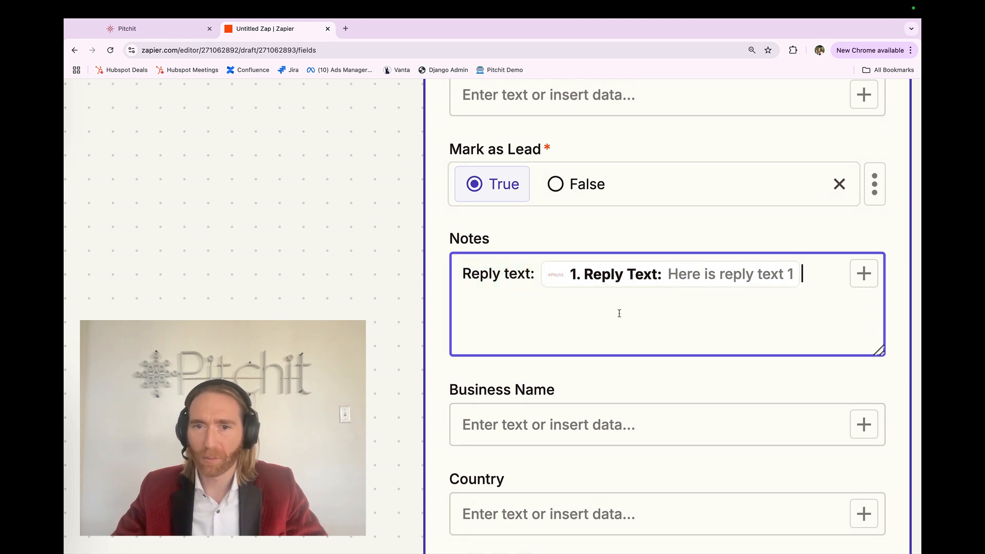
key("ctrl+0")
key("ctrl+minus")
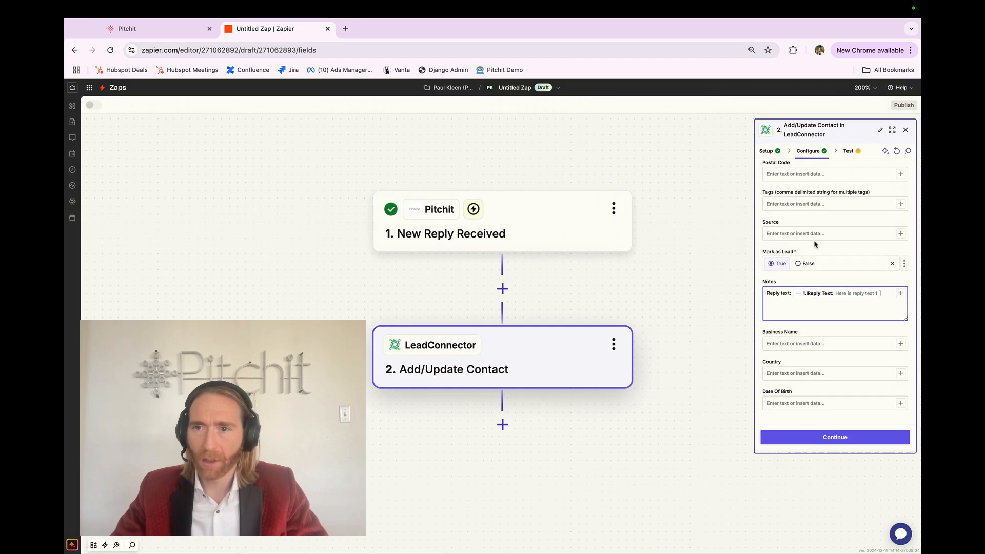
Step: Map the Email field to the Pitchit reply's Lead Email
scroll(810, 221, "up", 10)
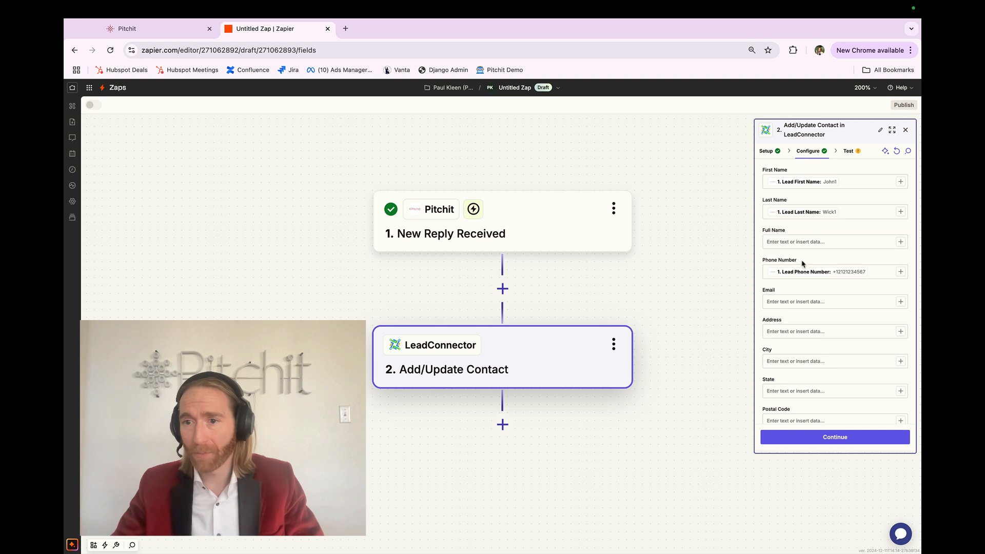
scroll(841, 264, "down", 1)
left_click(900, 279)
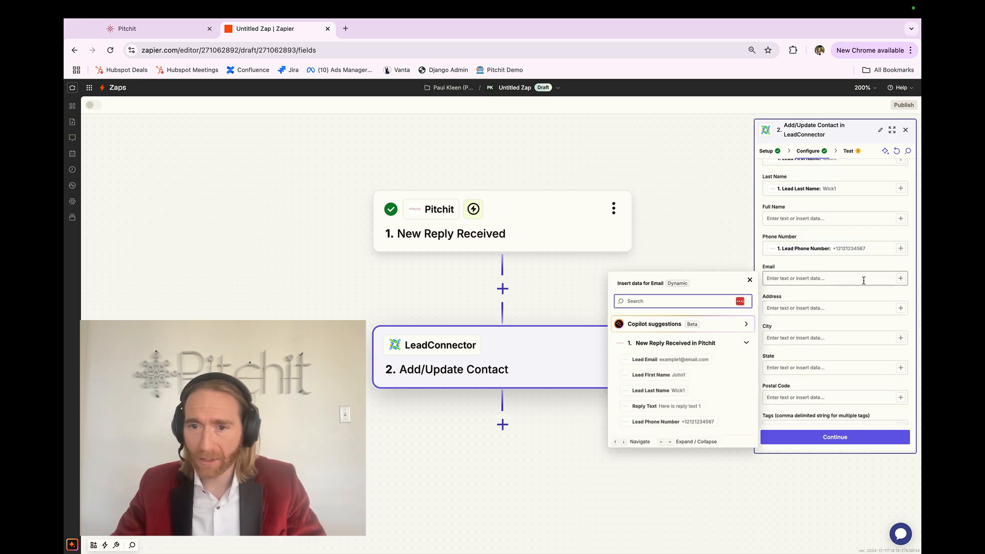
left_click(712, 362)
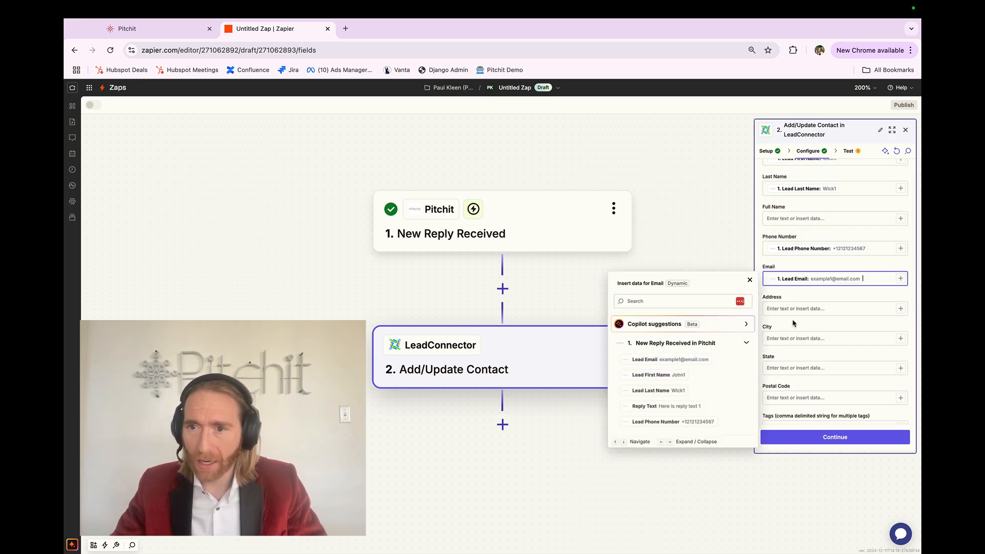
left_click(800, 294)
Step: Review the mapped contact fields, continue to the test stage, and send the test contact to LeadConnector
scroll(873, 227, "up", 5)
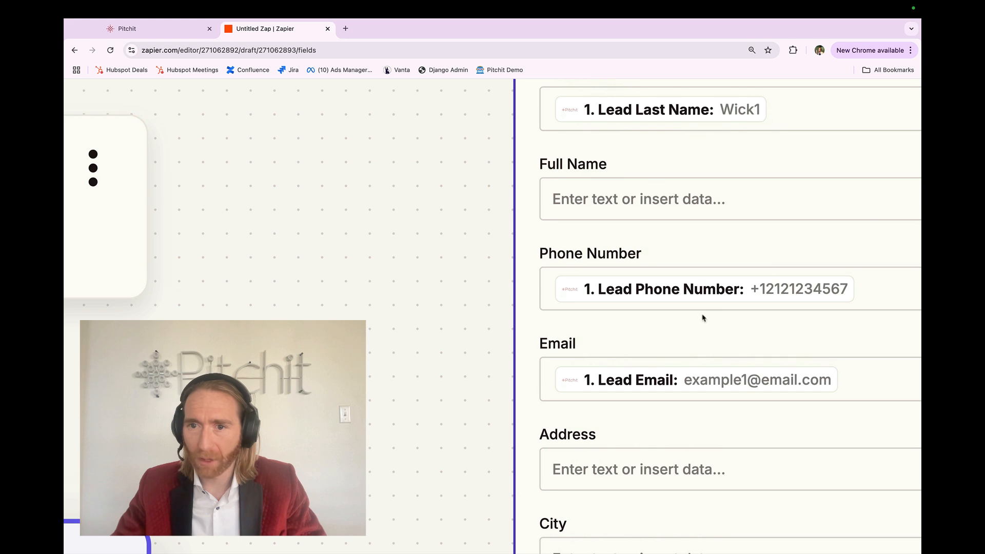
scroll(675, 371, "down", 5)
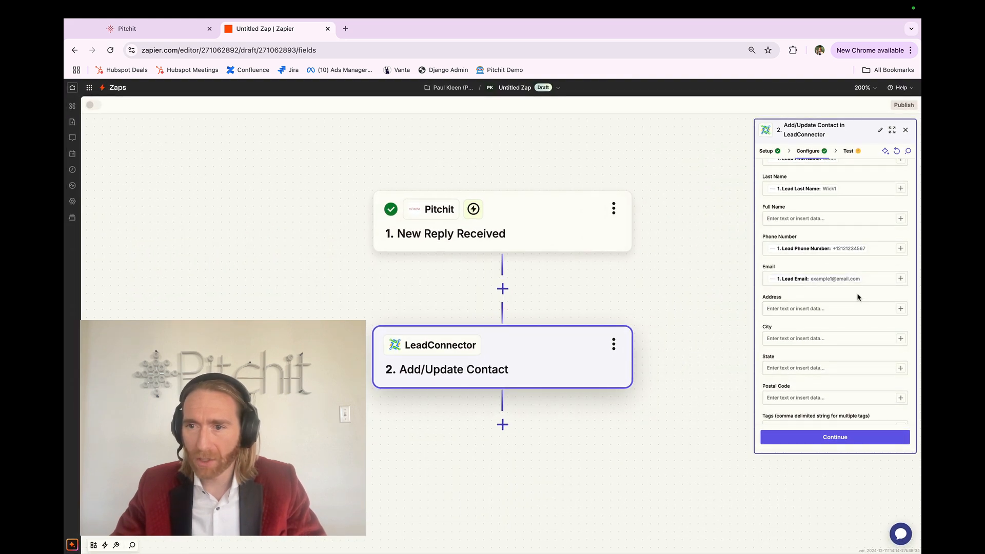
scroll(858, 297, "down", 3)
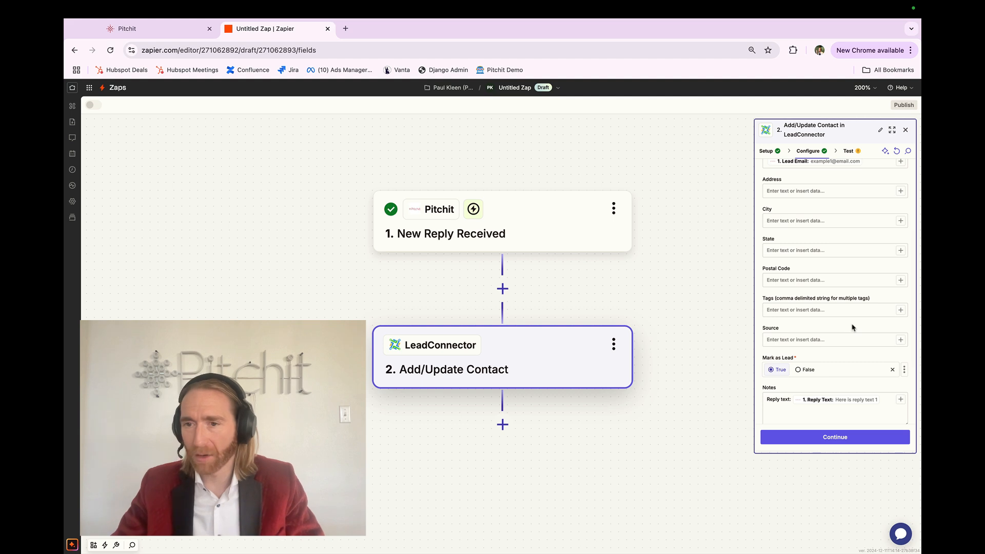
scroll(852, 327, "down", 1)
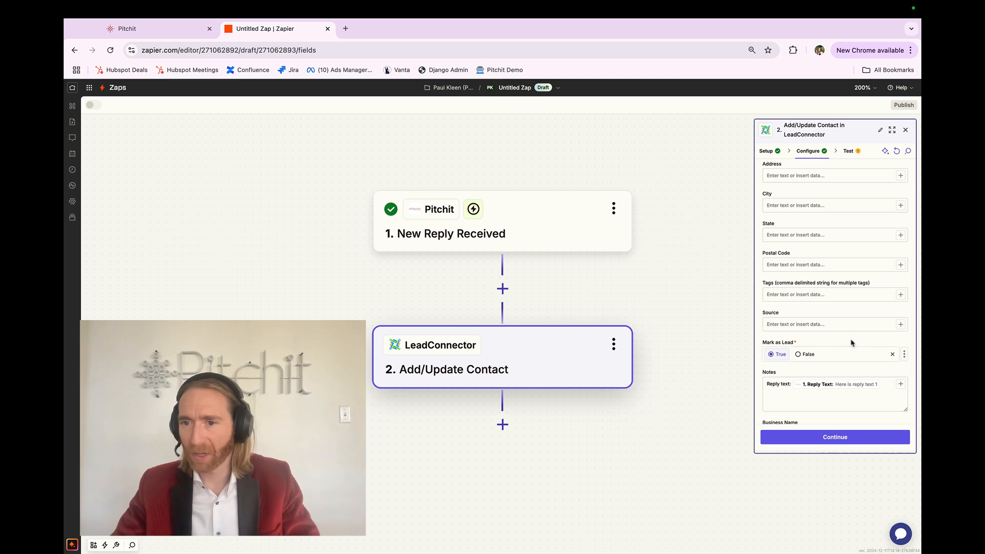
scroll(850, 343, "up", 6)
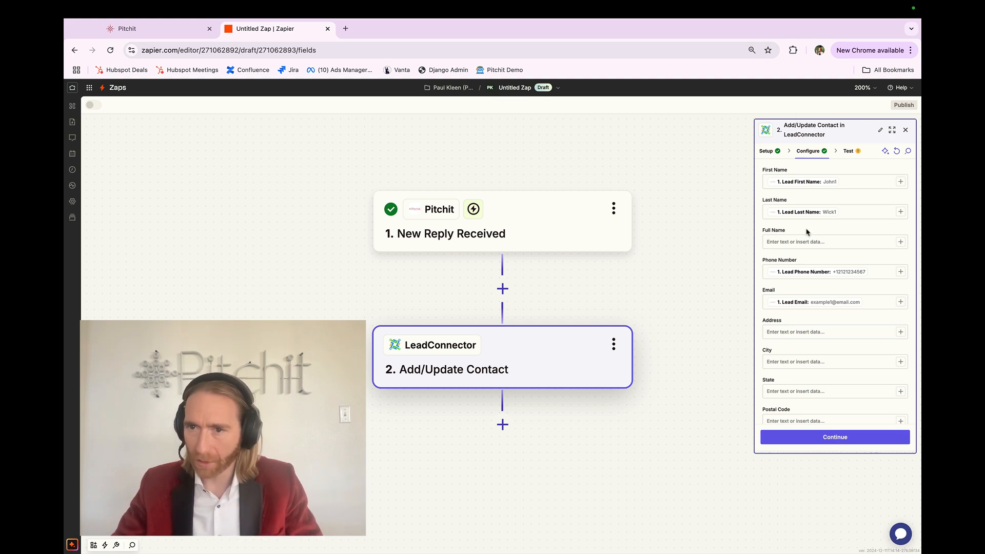
scroll(815, 333, "down", 5)
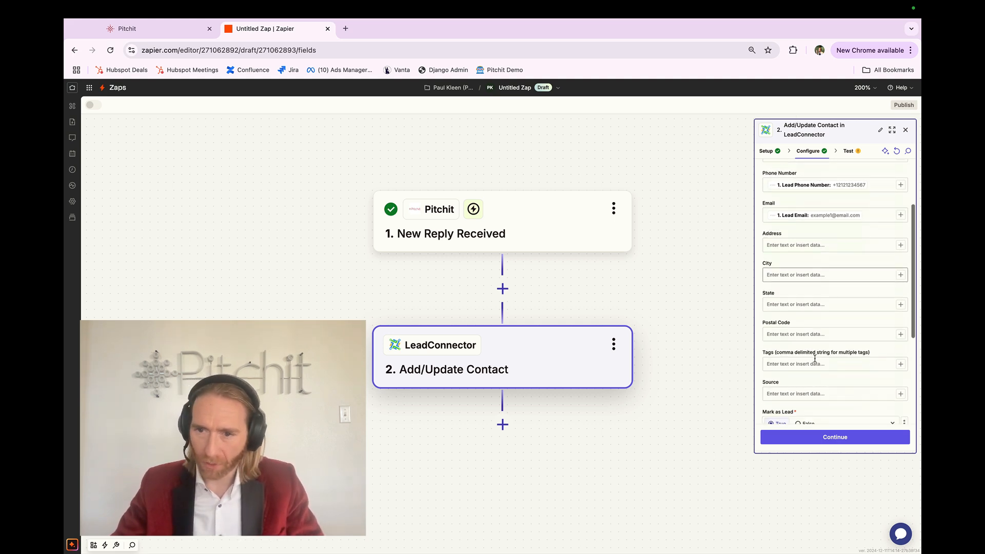
left_click(818, 440)
left_click(852, 438)
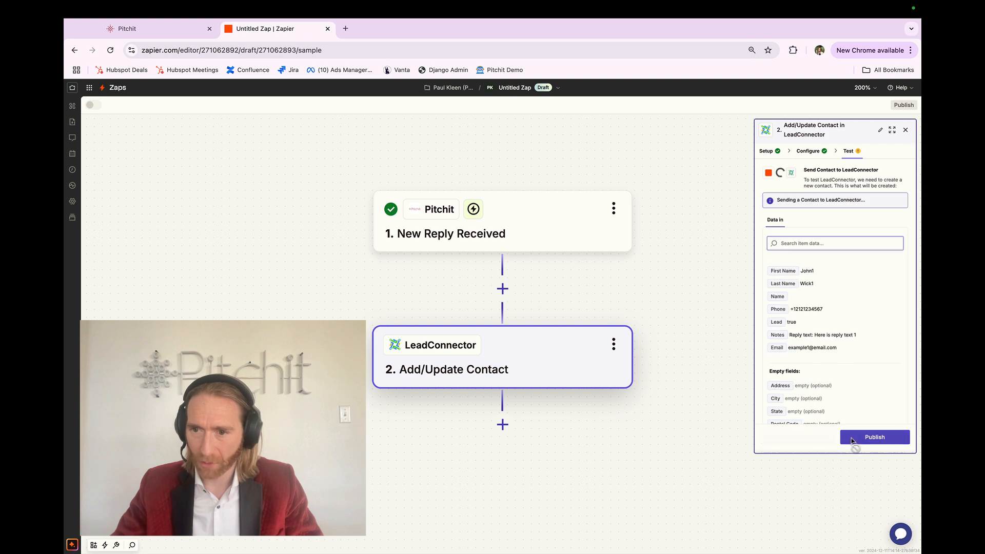
Step: Switch to LeadConnector, leave the settings, and open the notes of the test lead's record in Contacts
key("ctrl+Right")
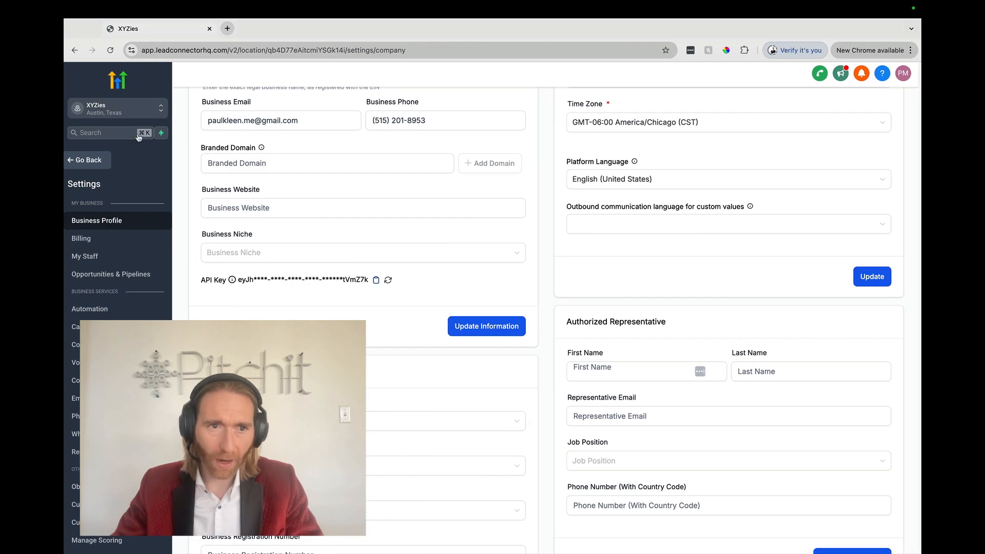
left_click(87, 153)
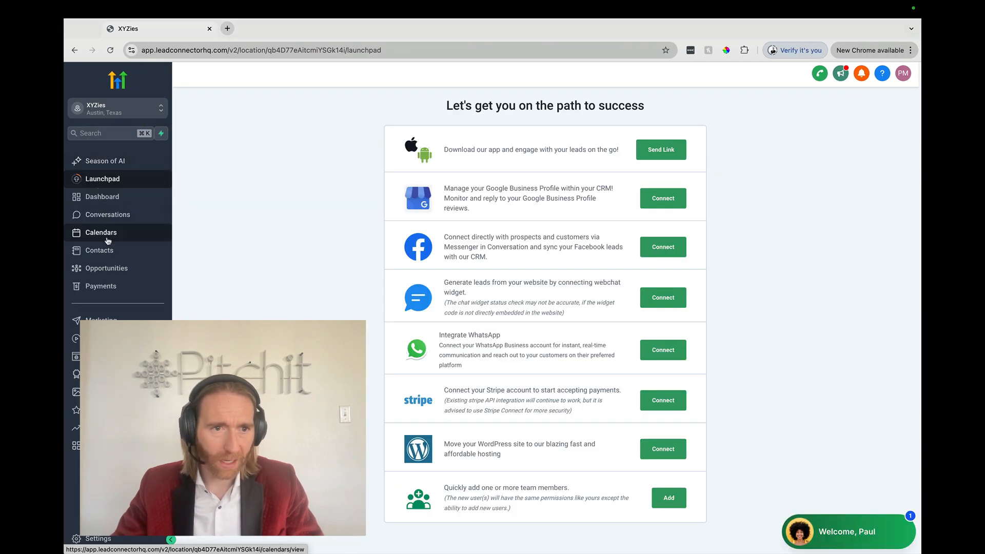
left_click(108, 256)
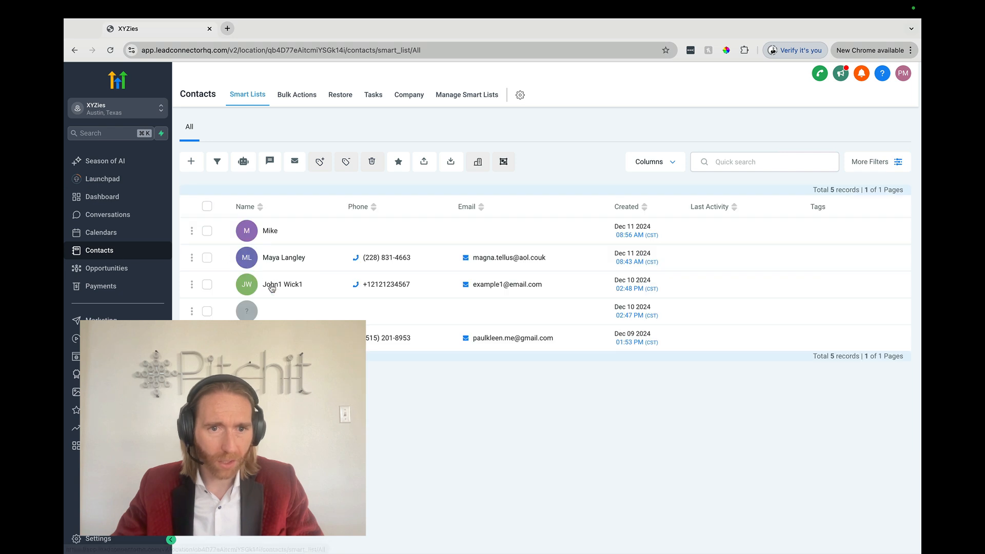
left_click(274, 287)
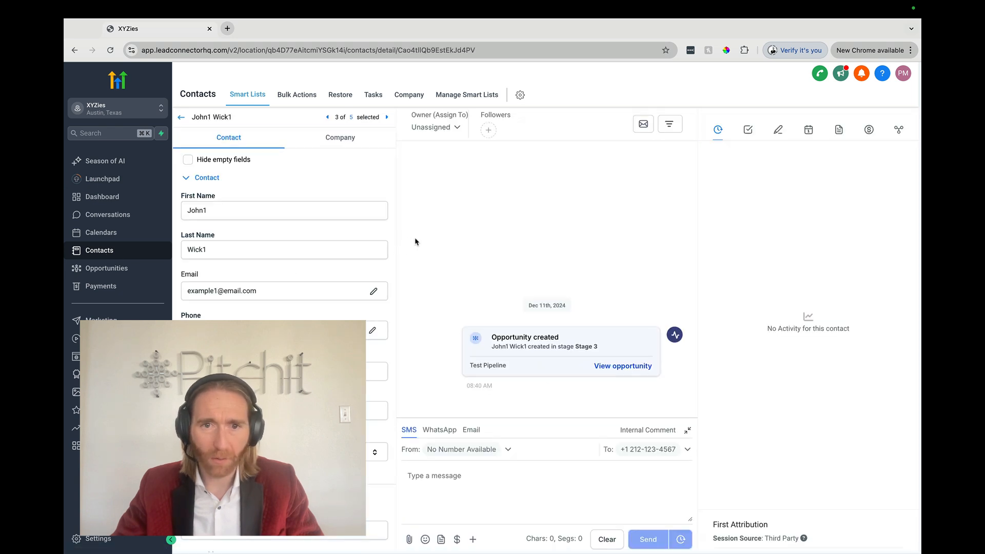
left_click(778, 130)
Step: Examine the newest "Reply text" note and the earlier notes on the contact, and return to the Zapier editor
scroll(831, 171, "up", 5)
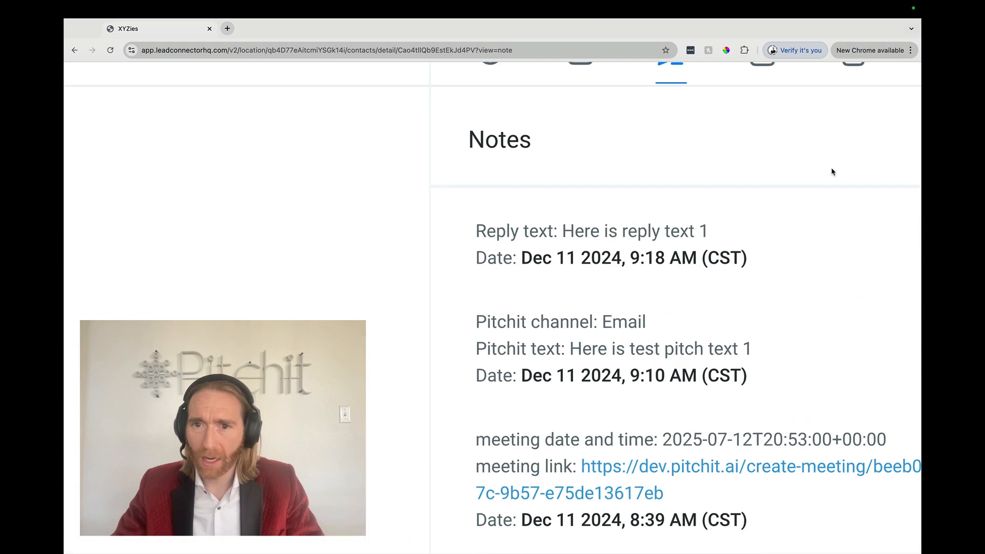
triple_click(616, 252)
left_click(479, 229, "shift")
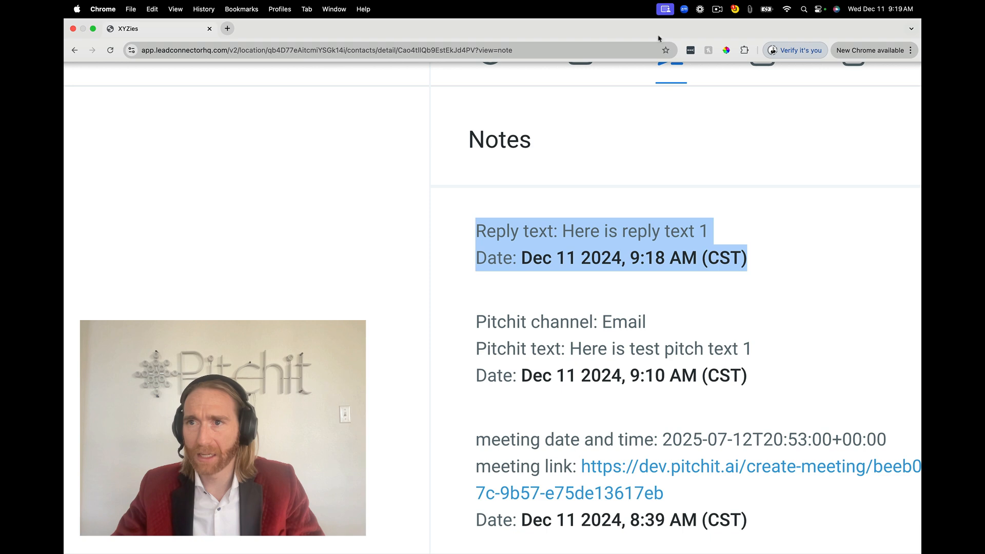
mouse_move(719, 4)
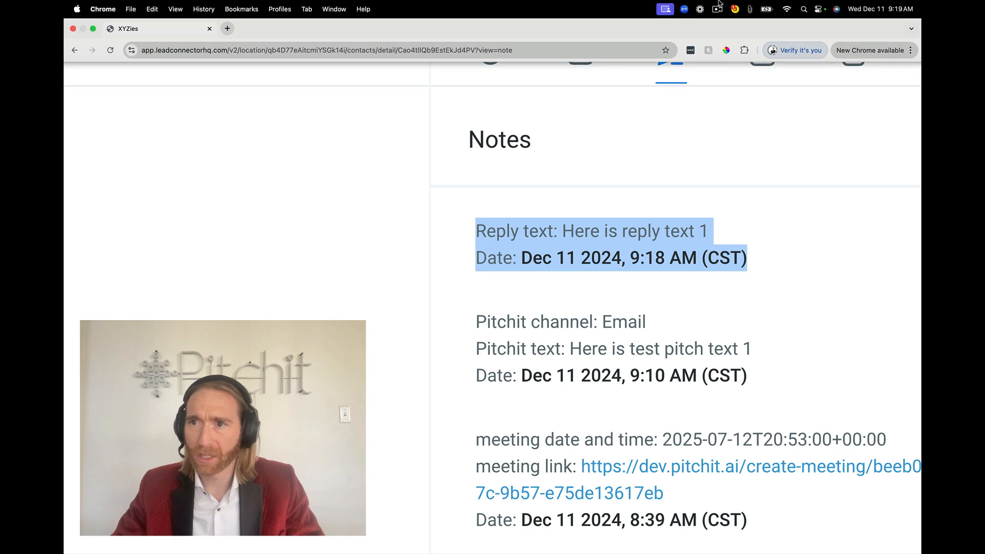
left_click(619, 227)
triple_click(488, 230)
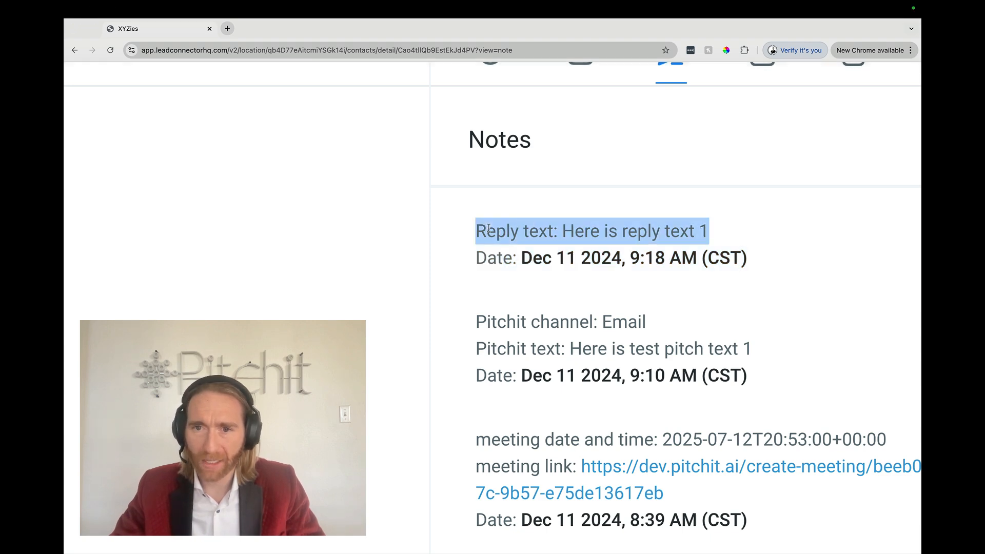
left_click(564, 230)
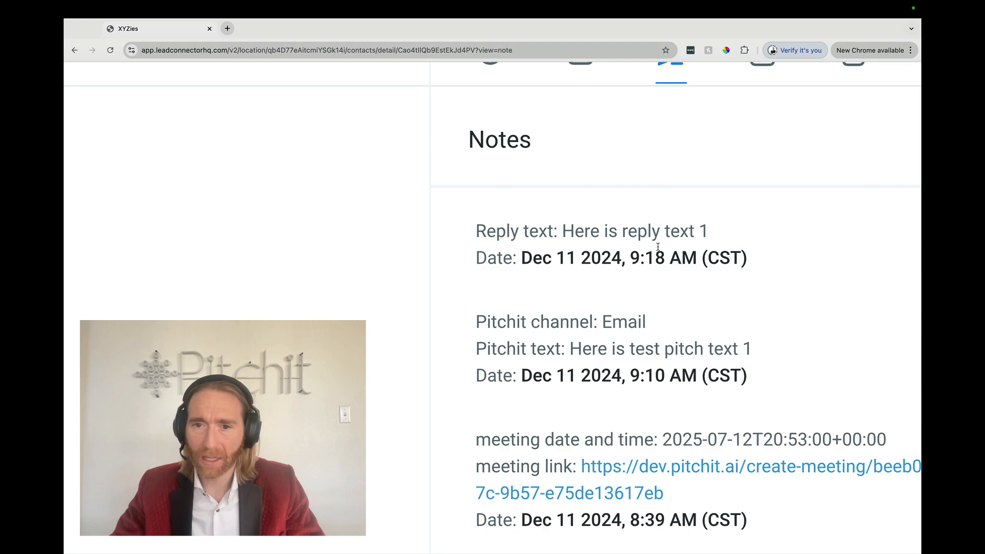
scroll(658, 247, "down", 5)
scroll(722, 227, "up", 5)
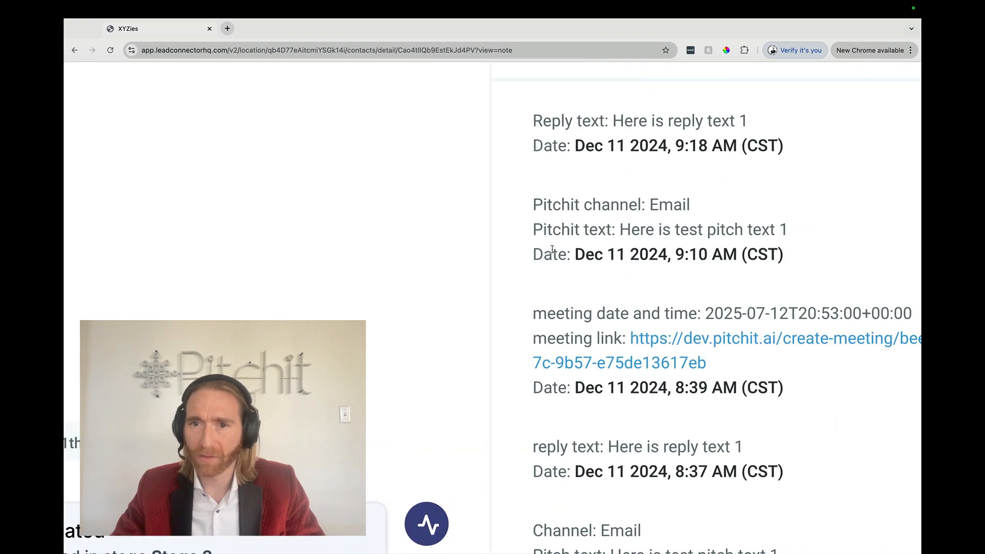
scroll(551, 250, "down", 5)
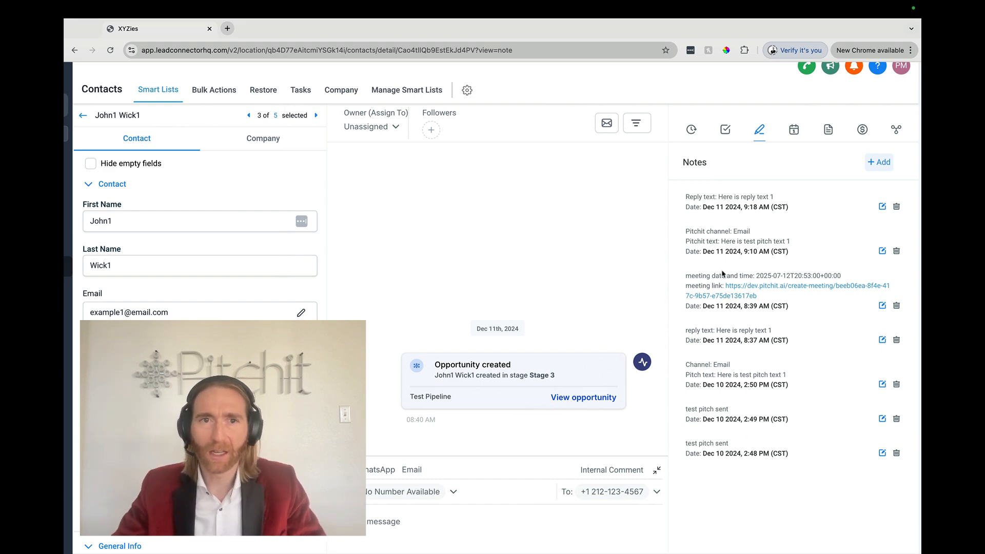
key("ctrl+Left")
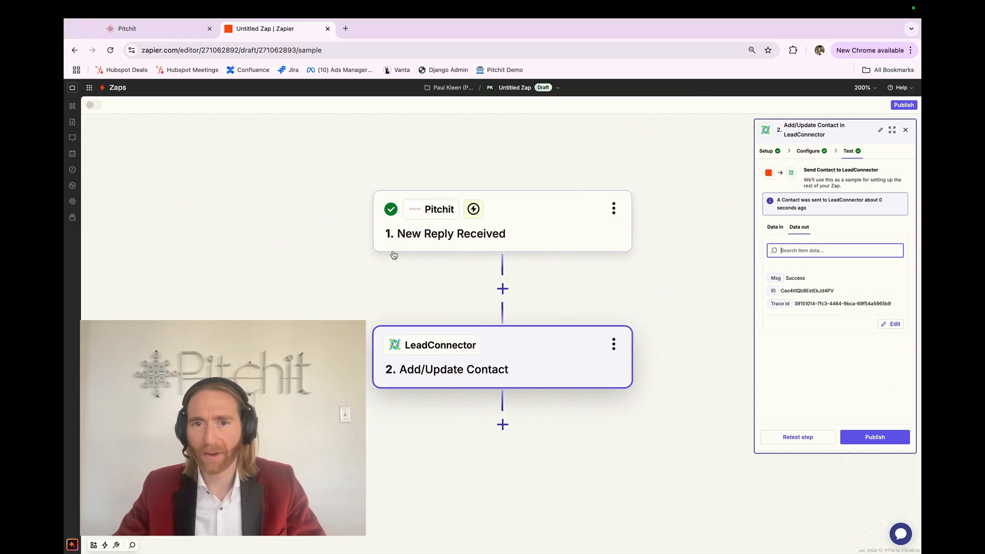